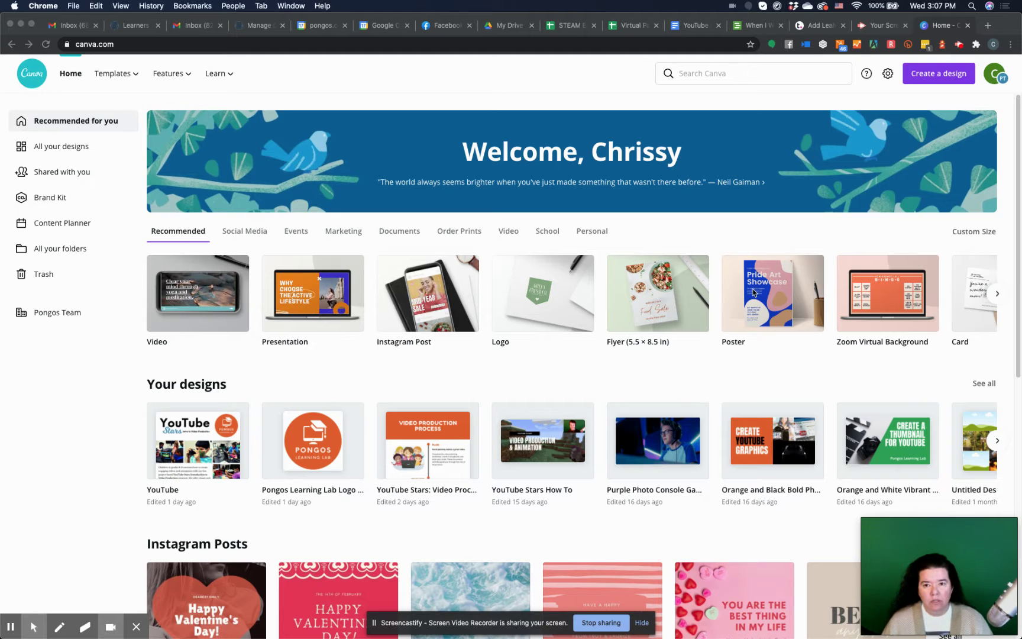
# Step: Search Canva for "youtube", choose YouTube Channel Art, and create a blank channel art design
pyautogui.click(707, 73)
pyautogui.write('youtube')
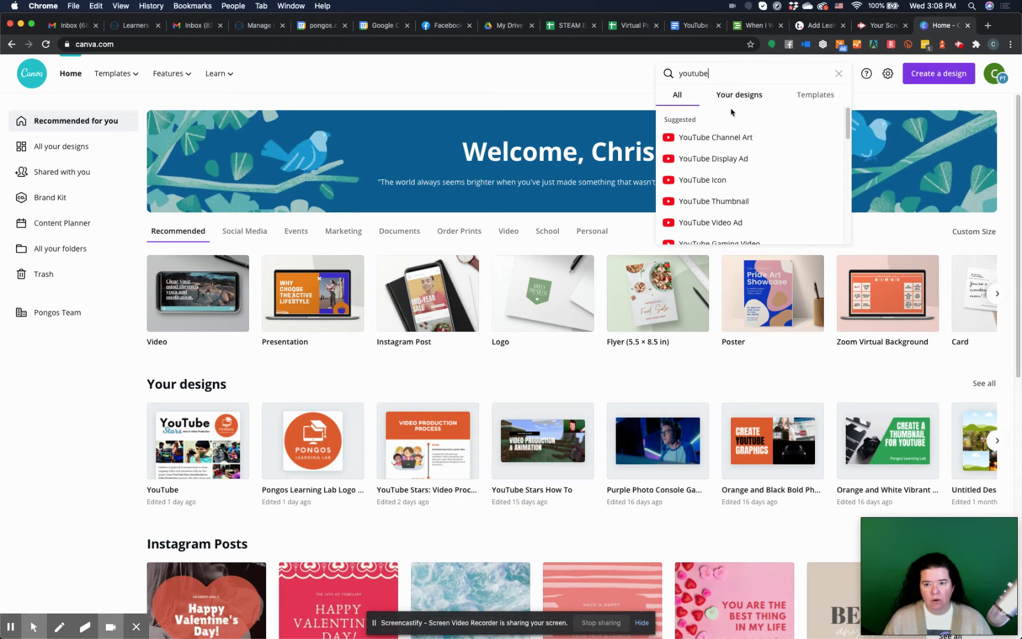
pyautogui.click(725, 137)
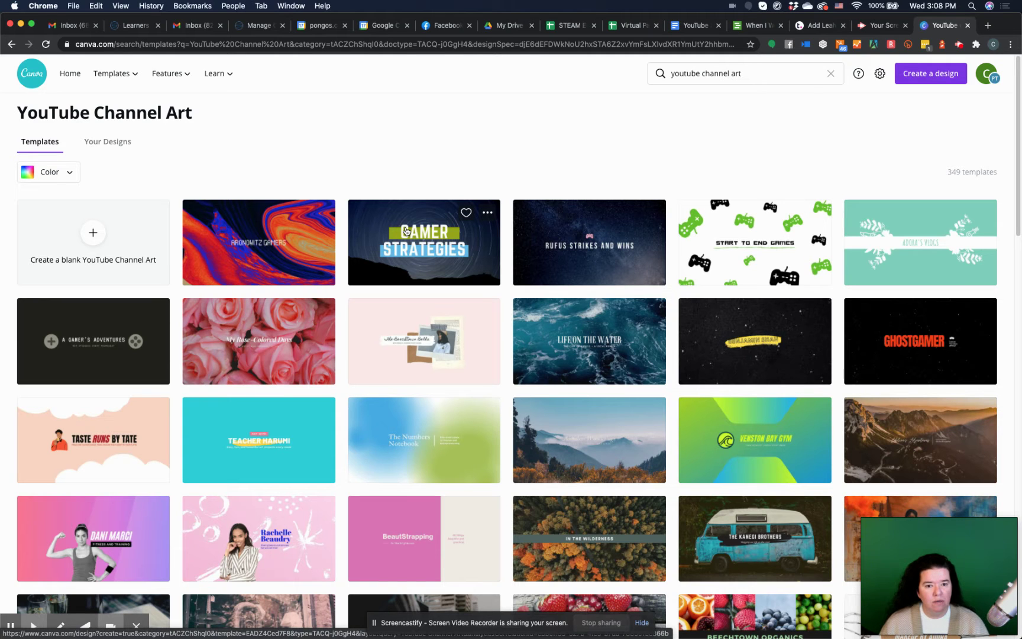
pyautogui.scroll(-2, 615, 414)
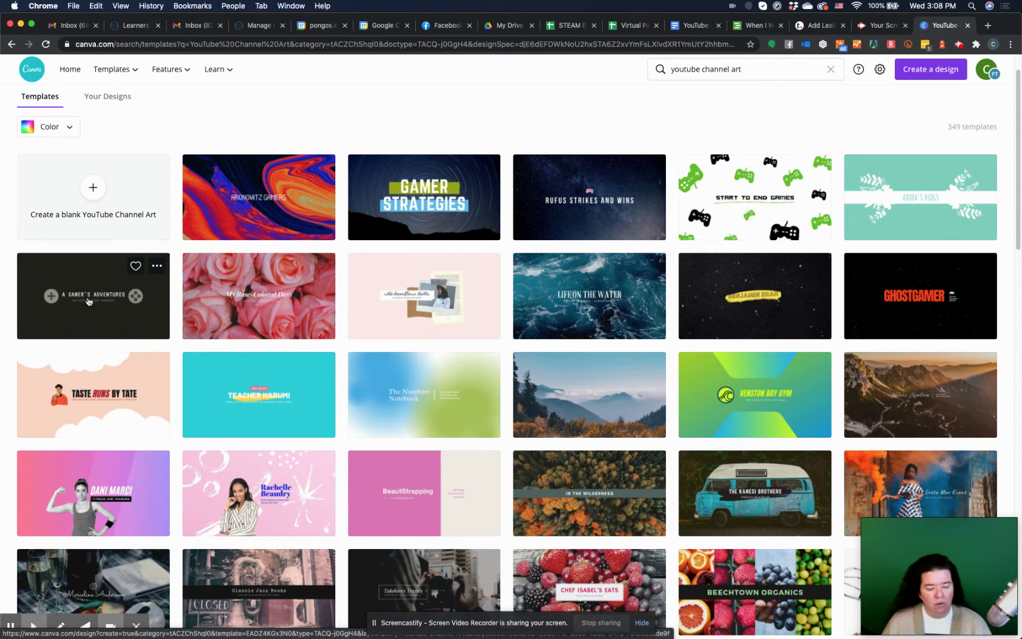
pyautogui.click(92, 194)
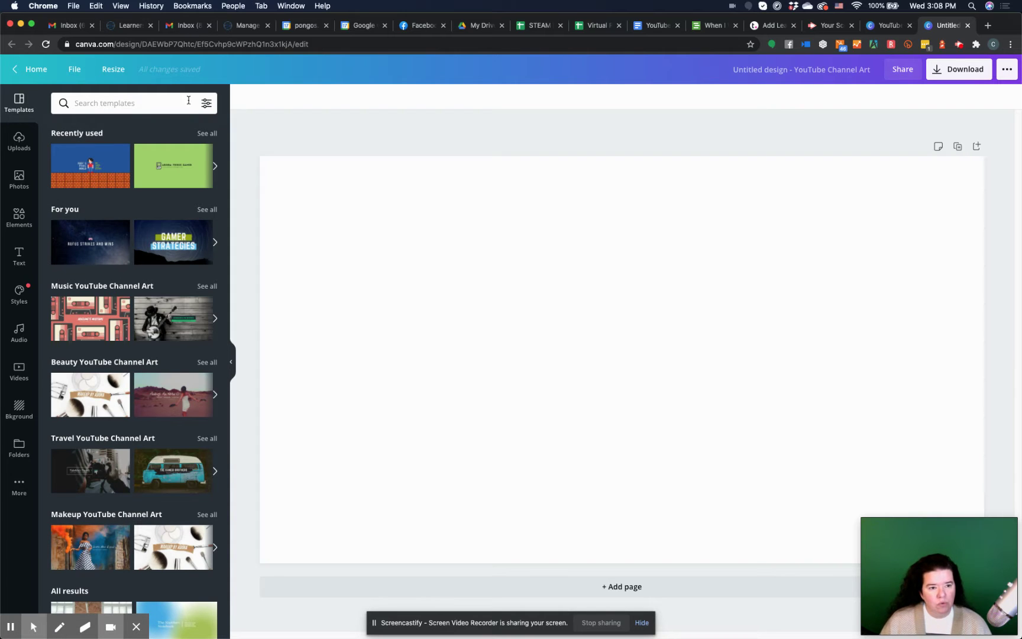
# Step: Find the close-up photo of the blue robots among the uploaded images and place it as the full-page background
pyautogui.click(17, 185)
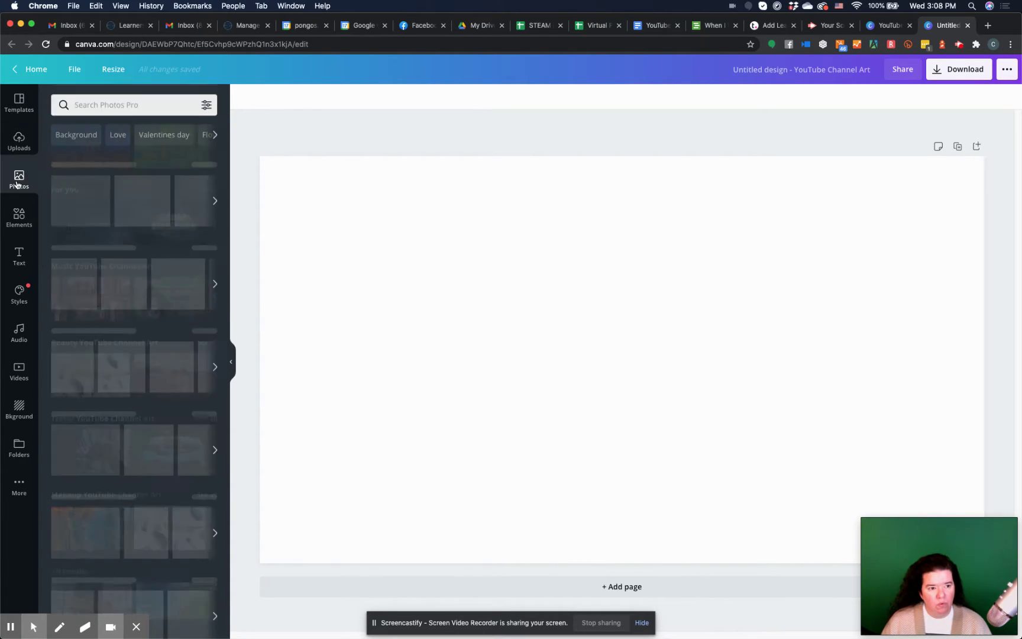
pyautogui.click(18, 145)
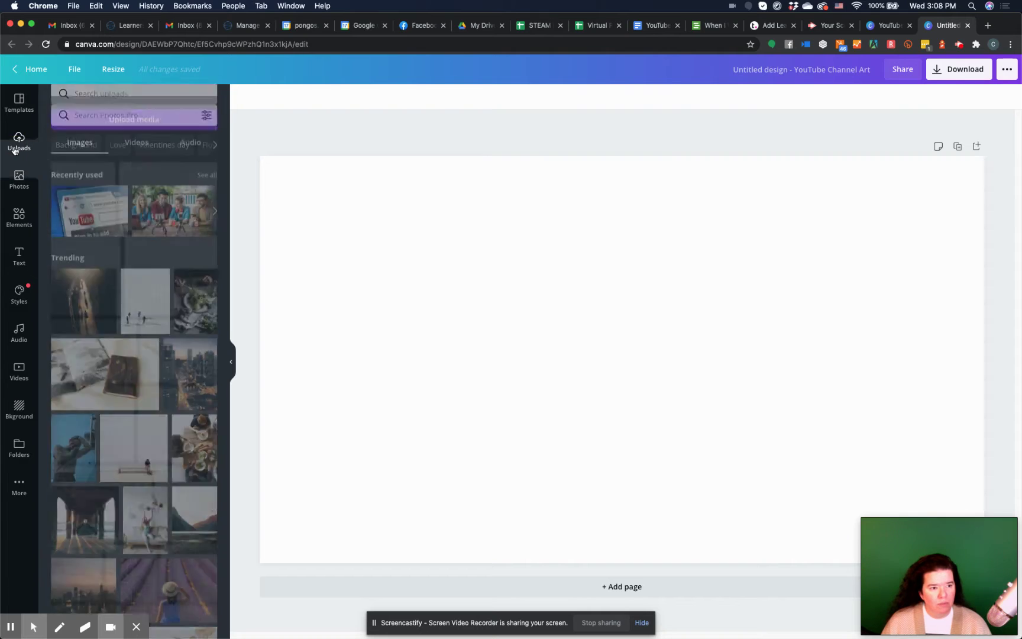
pyautogui.scroll(-3, 147, 306)
pyautogui.scroll(-15, 147, 306)
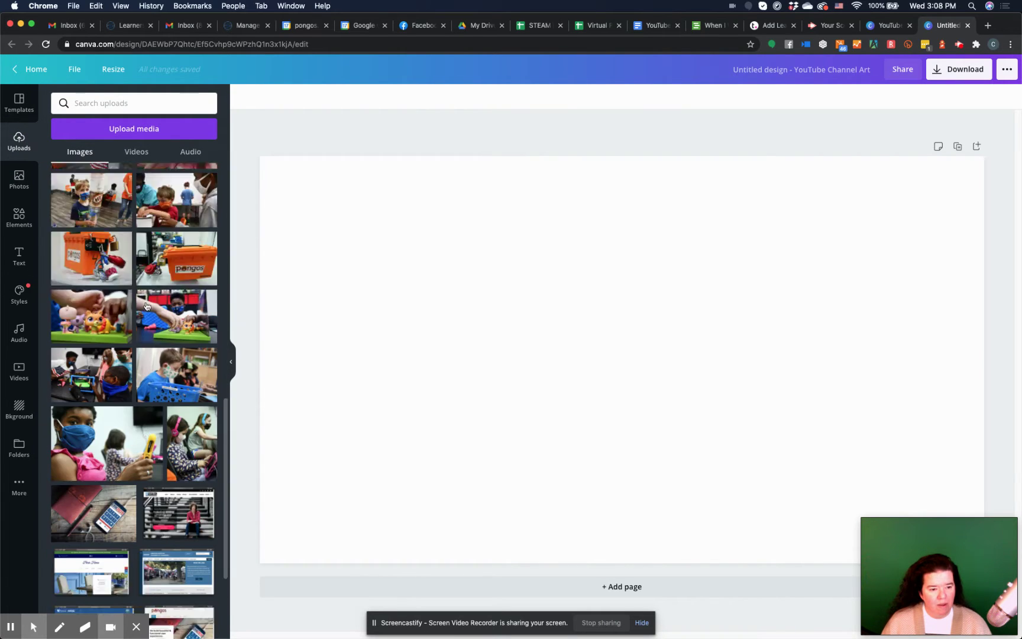
pyautogui.scroll(-20, 147, 305)
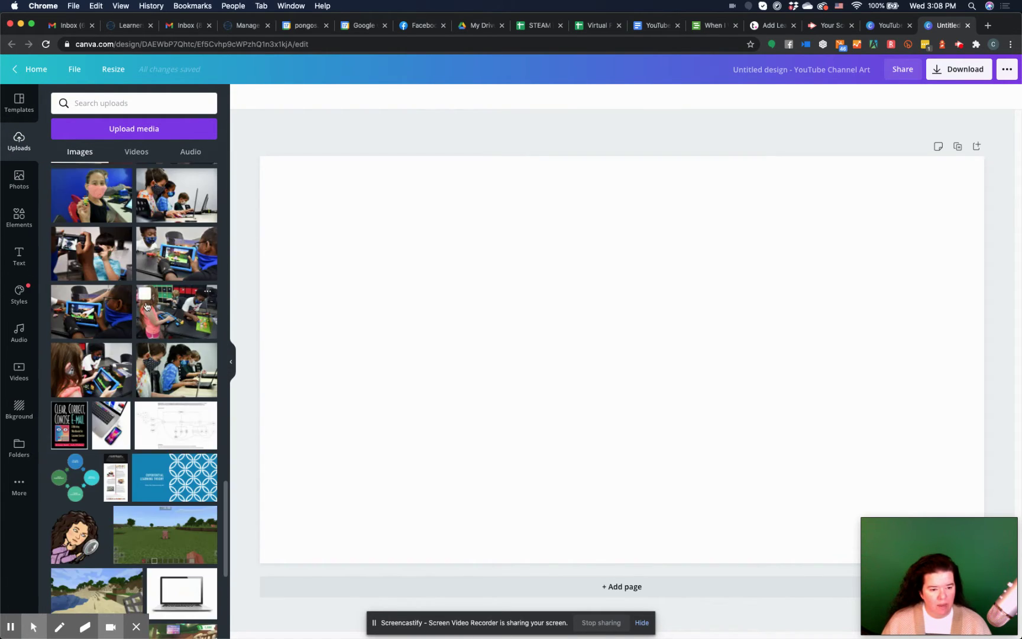
pyautogui.scroll(-20, 147, 305)
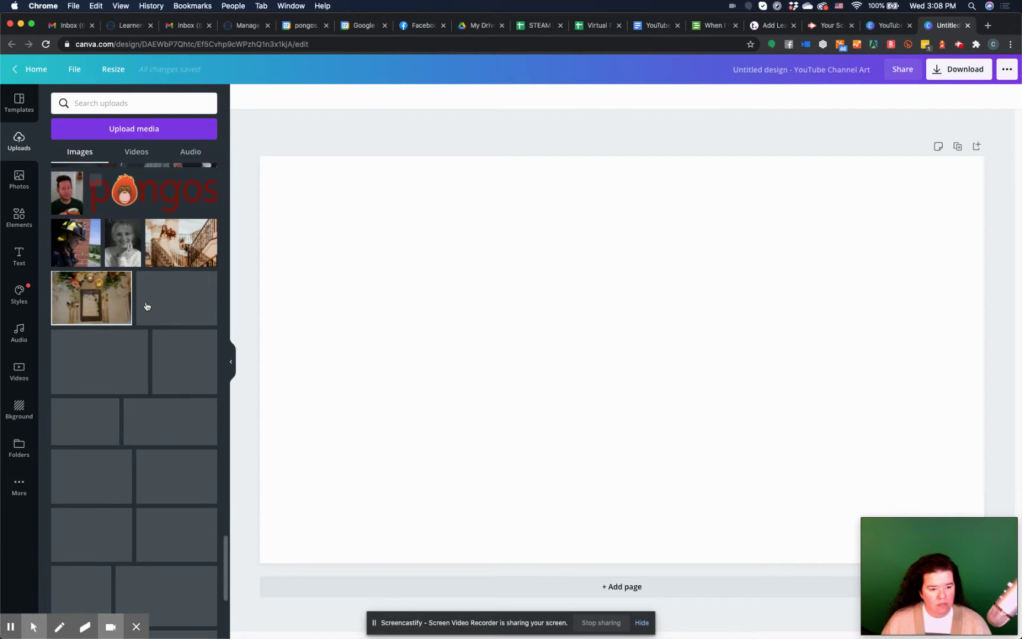
pyautogui.scroll(-20, 147, 306)
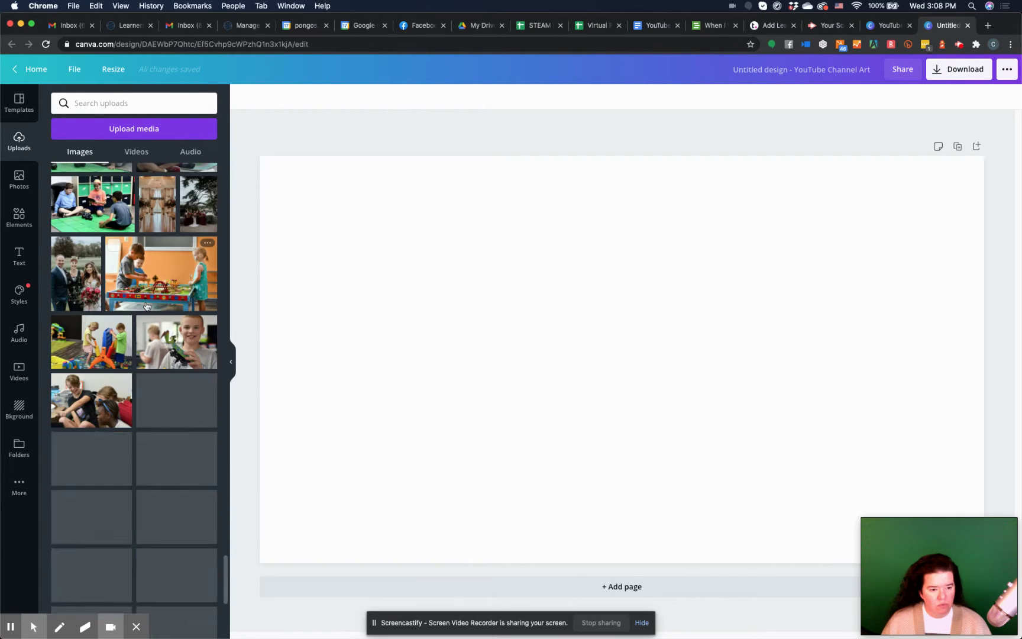
pyautogui.scroll(-2, 147, 306)
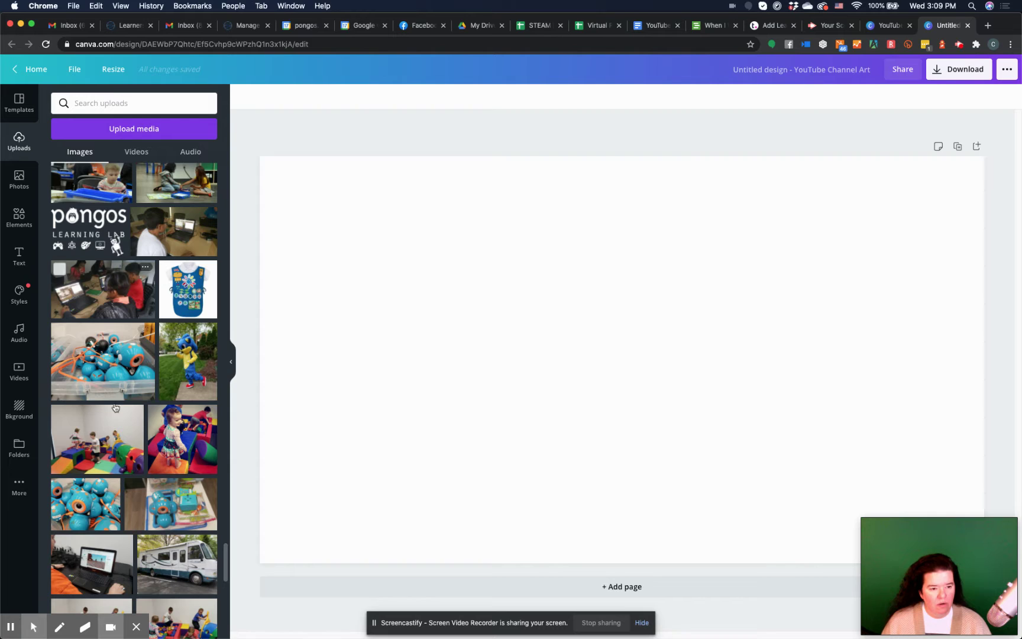
pyautogui.moveTo(85, 503); pyautogui.dragTo(285, 462)
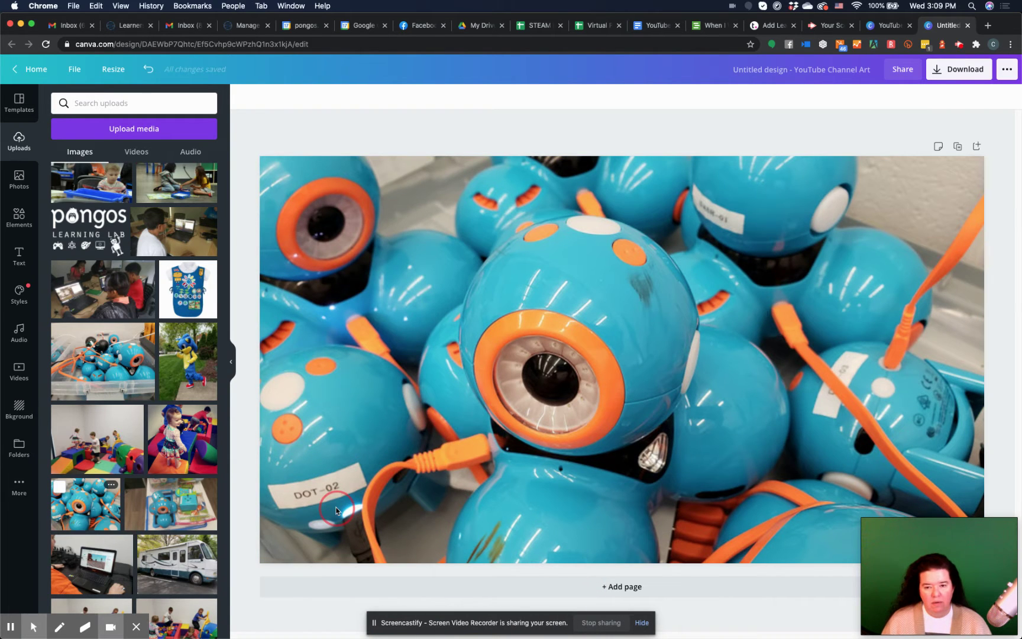
pyautogui.click(543, 392)
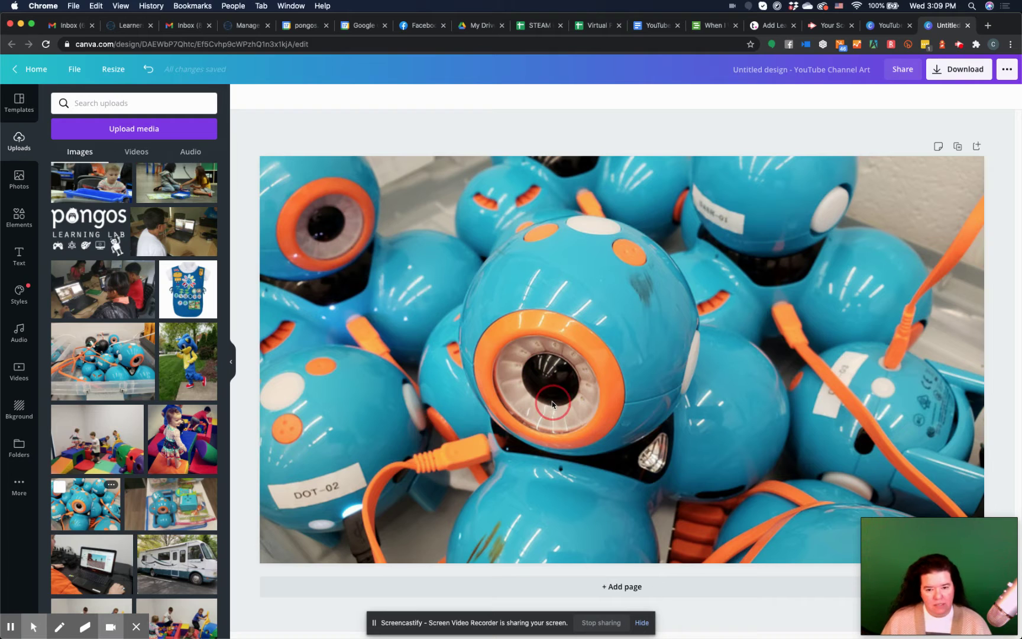
pyautogui.scroll(-15, 184, 454)
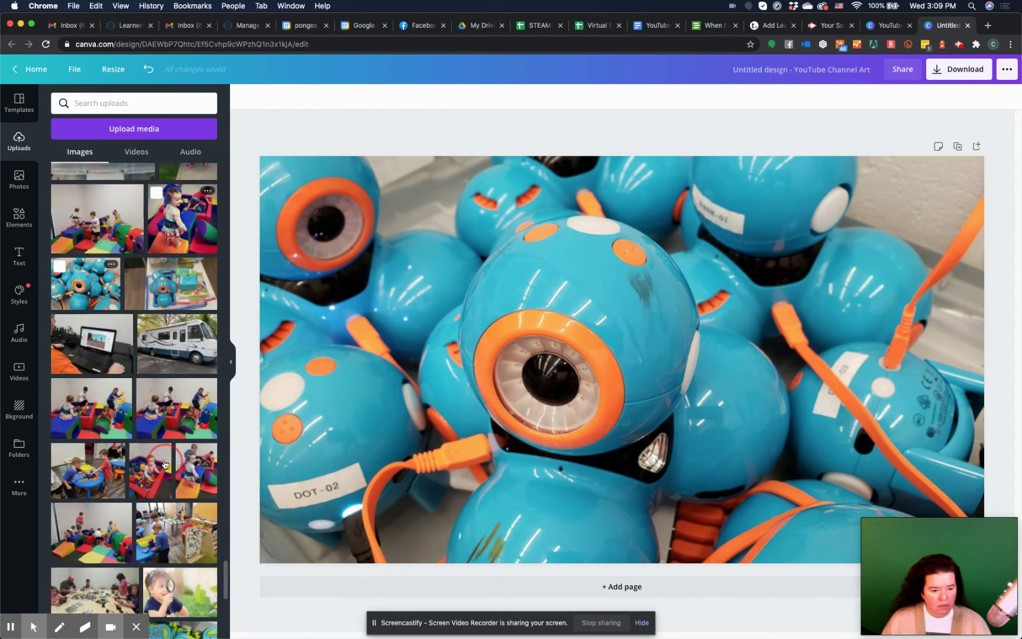
pyautogui.scroll(-10, 165, 464)
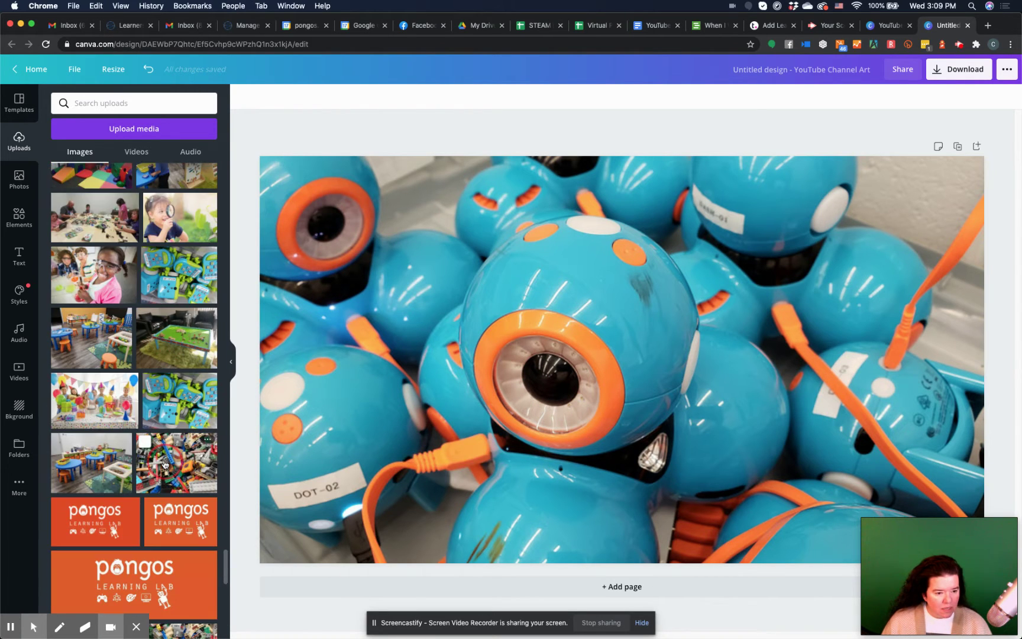
pyautogui.scroll(-5, 165, 475)
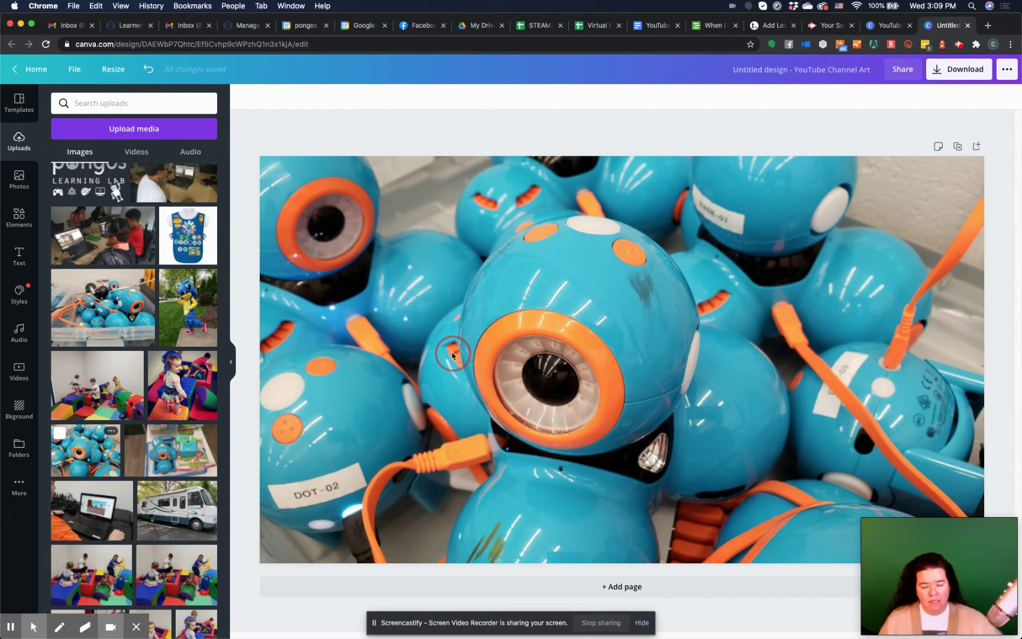
# Step: Add a square shape from the recently used elements on top of the robot photo
pyautogui.click(30, 222)
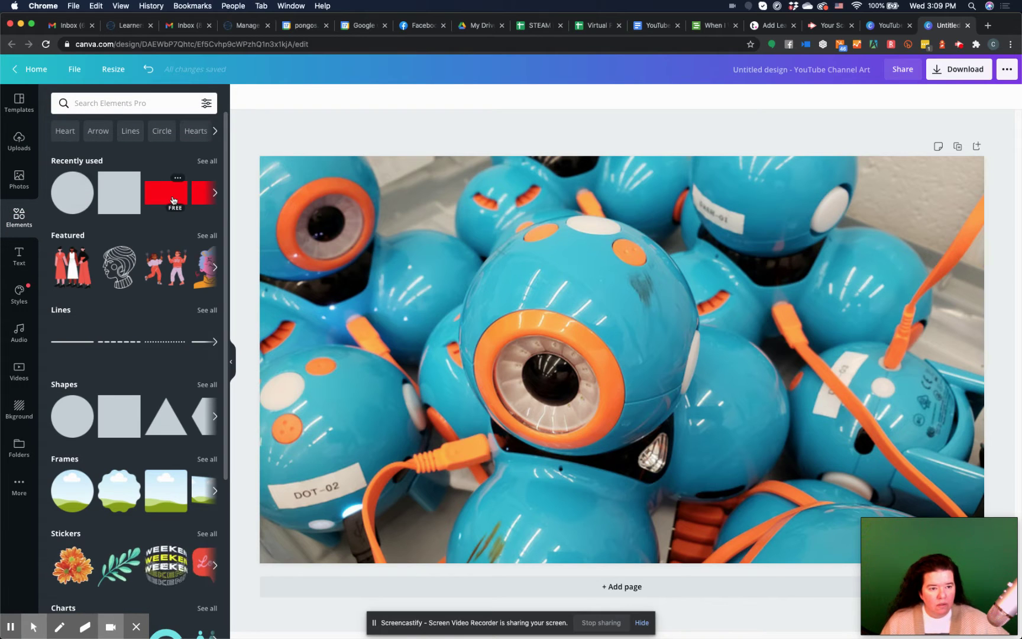
pyautogui.click(85, 194)
pyautogui.press('Delete')
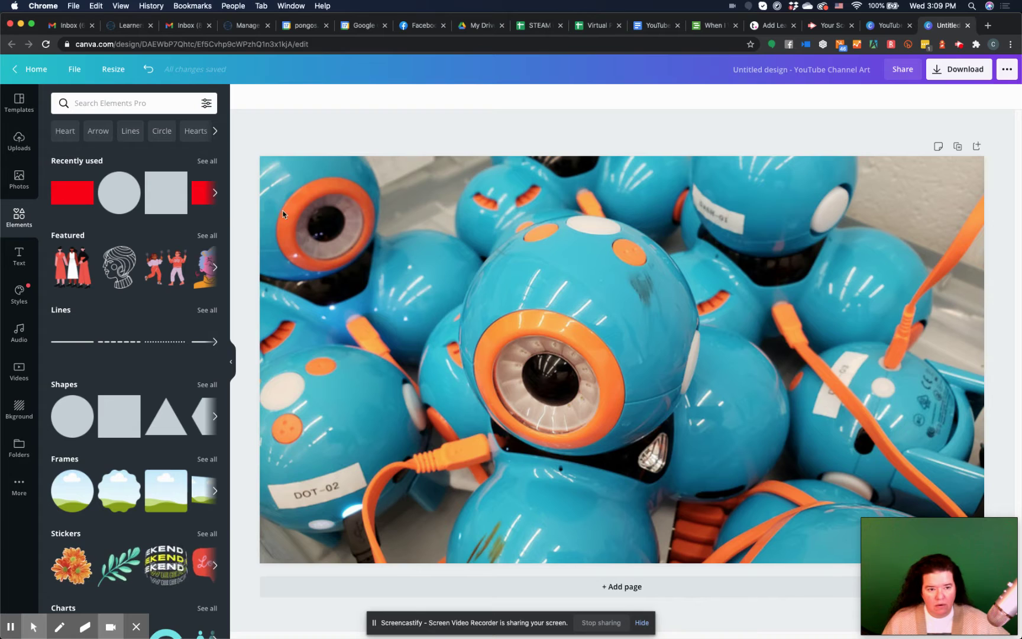
pyautogui.click(169, 199)
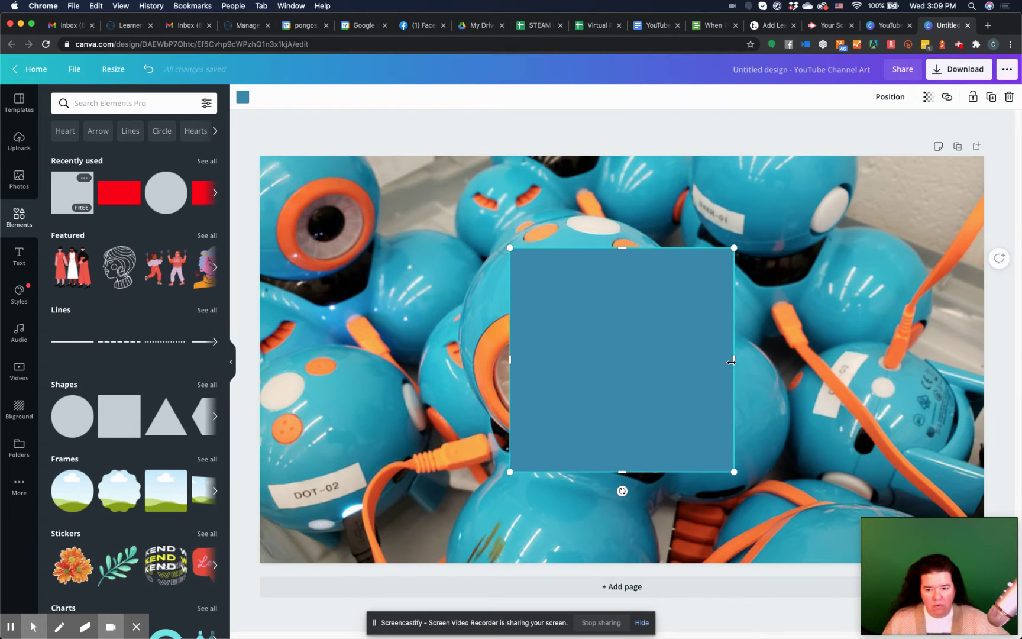
# Step: Reshape the square into a wide, short banner centered on the page and set its transparency to 74
pyautogui.moveTo(735, 359); pyautogui.dragTo(889, 359)
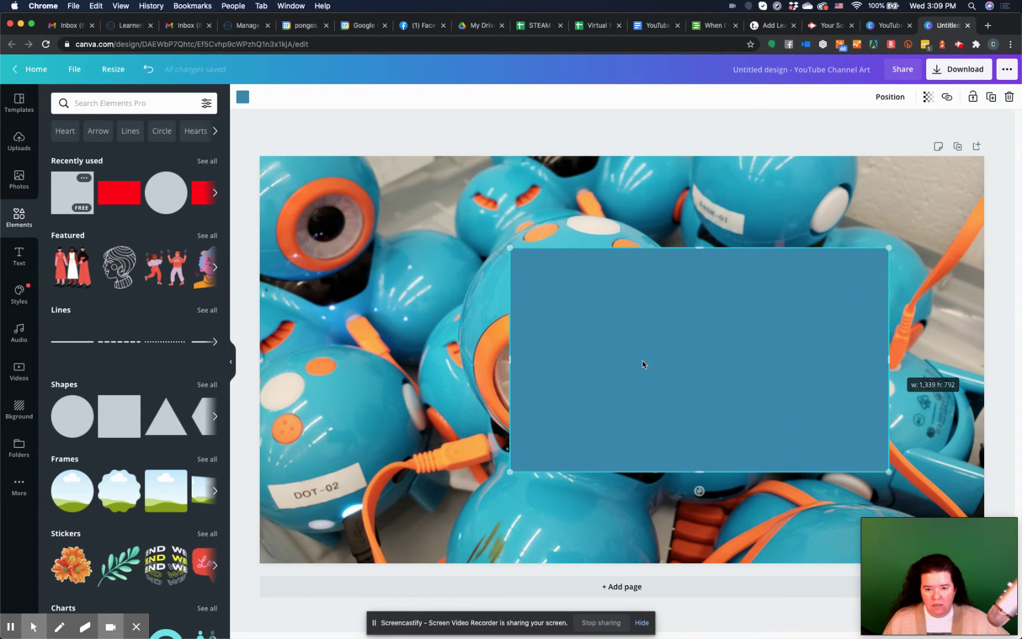
pyautogui.moveTo(511, 359); pyautogui.dragTo(355, 353)
pyautogui.moveTo(621, 248); pyautogui.dragTo(625, 360)
pyautogui.moveTo(624, 469); pyautogui.dragTo(627, 462)
pyautogui.moveTo(634, 407); pyautogui.dragTo(632, 356)
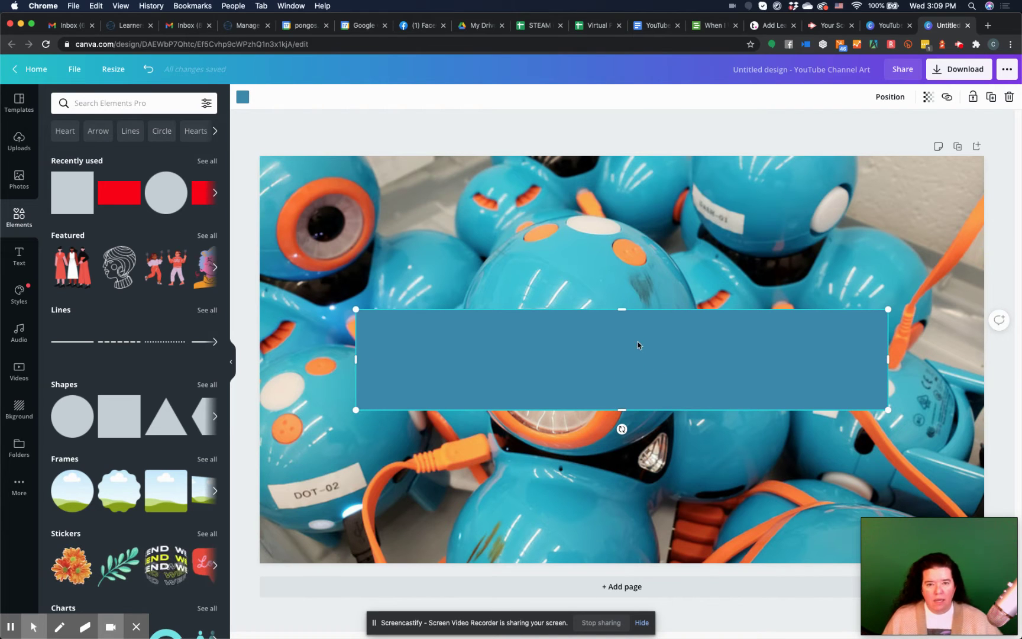
pyautogui.click(928, 97)
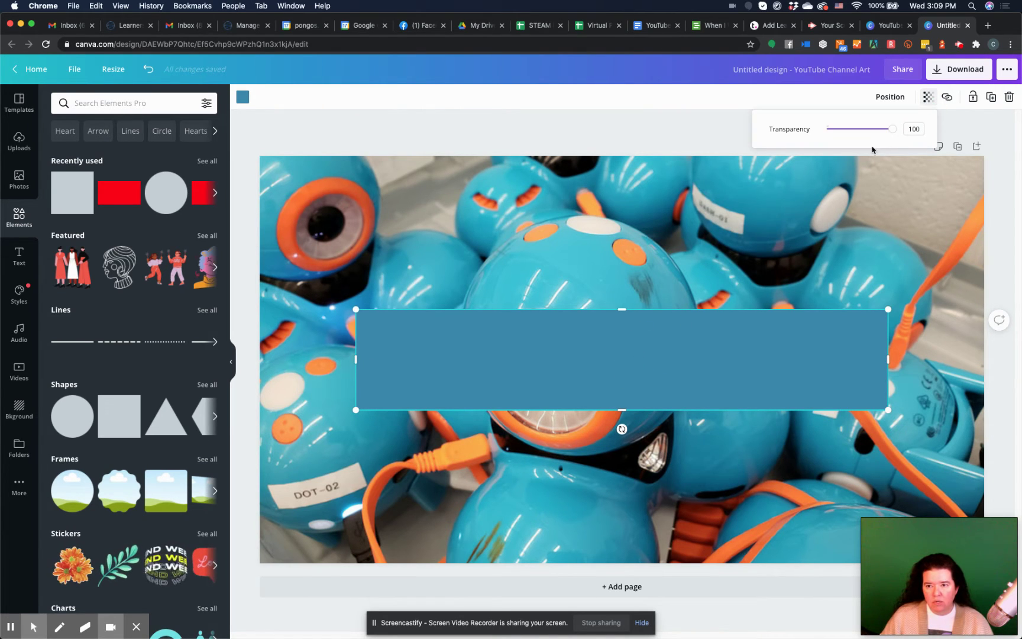
pyautogui.moveTo(899, 130); pyautogui.dragTo(877, 132)
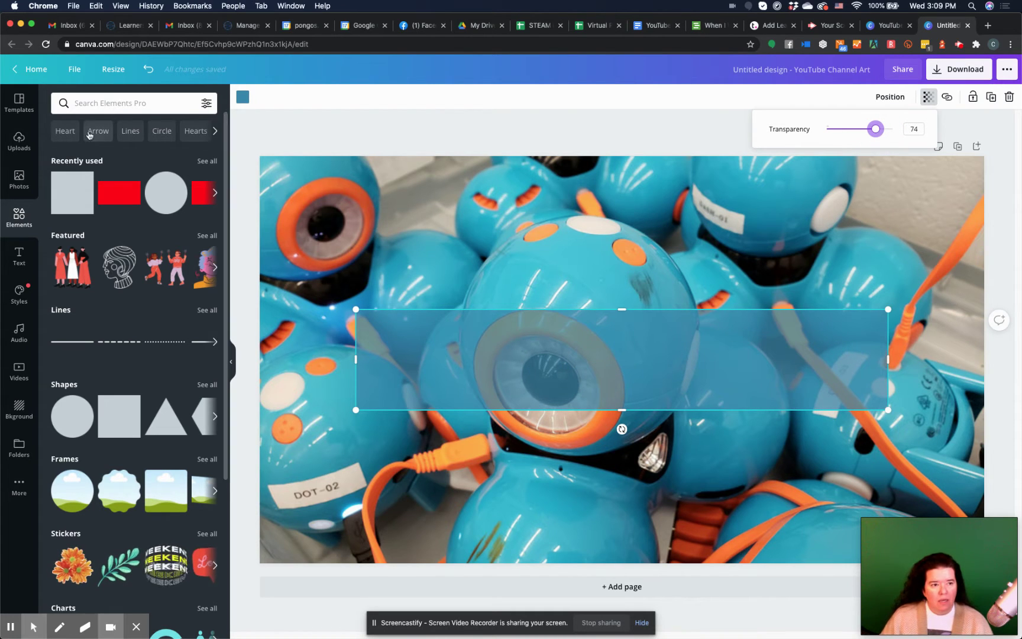
# Step: Add a heading reading "Pongos Learning Lab" and center it on the semi-transparent banner
pyautogui.click(19, 255)
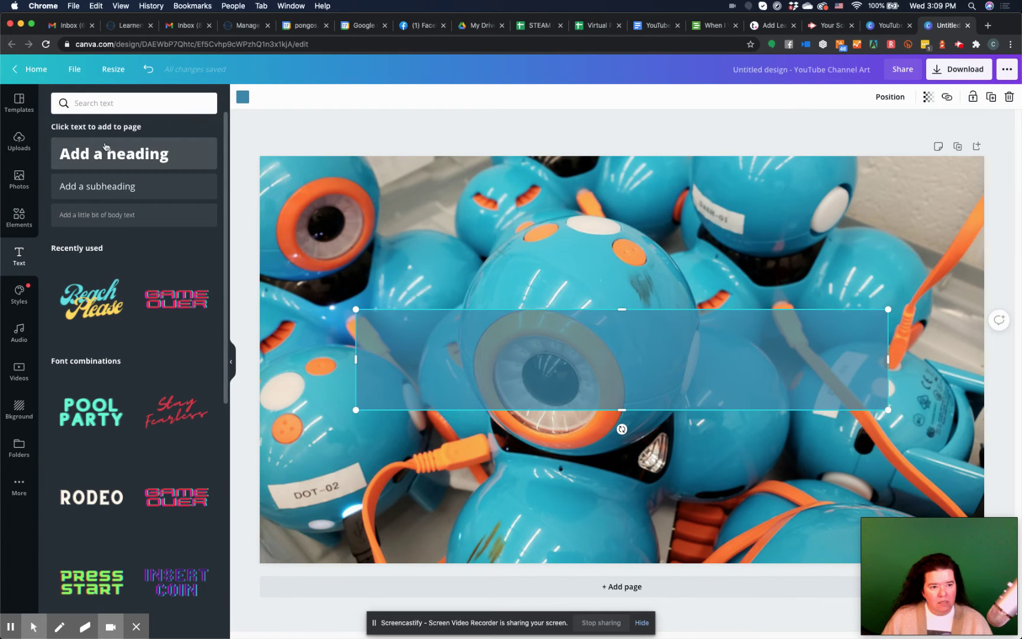
pyautogui.click(104, 153)
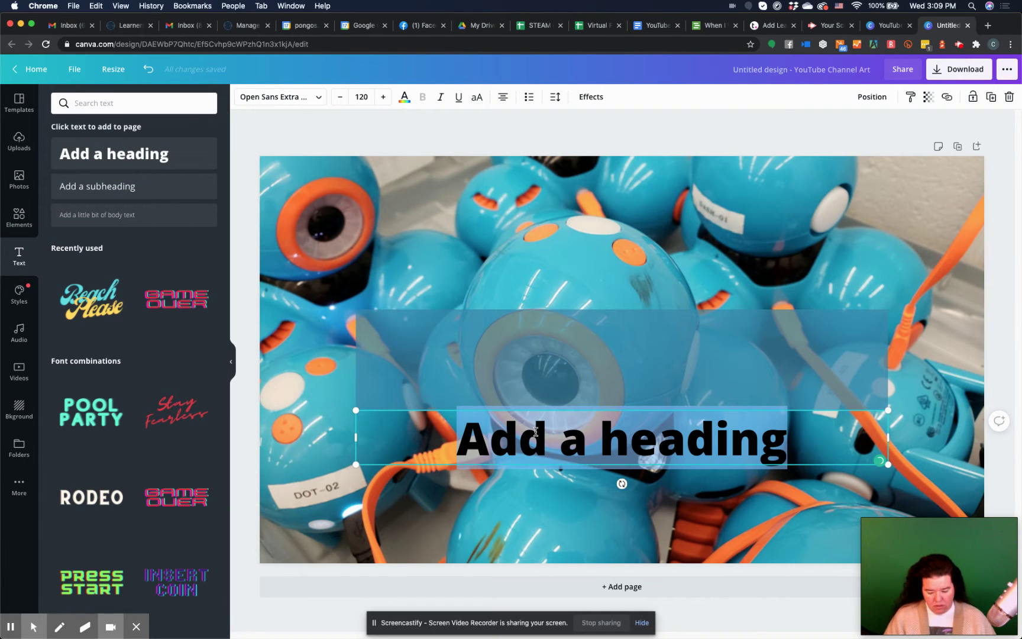
pyautogui.write('Pongos Learning Lab')
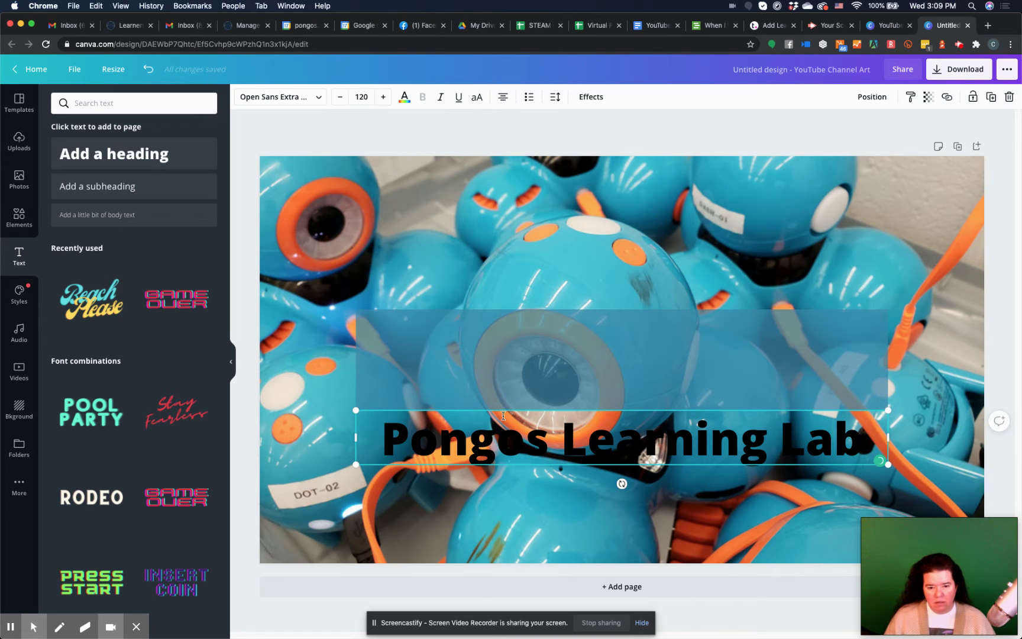
pyautogui.click(515, 488)
pyautogui.click(564, 438)
pyautogui.moveTo(571, 436); pyautogui.dragTo(570, 367)
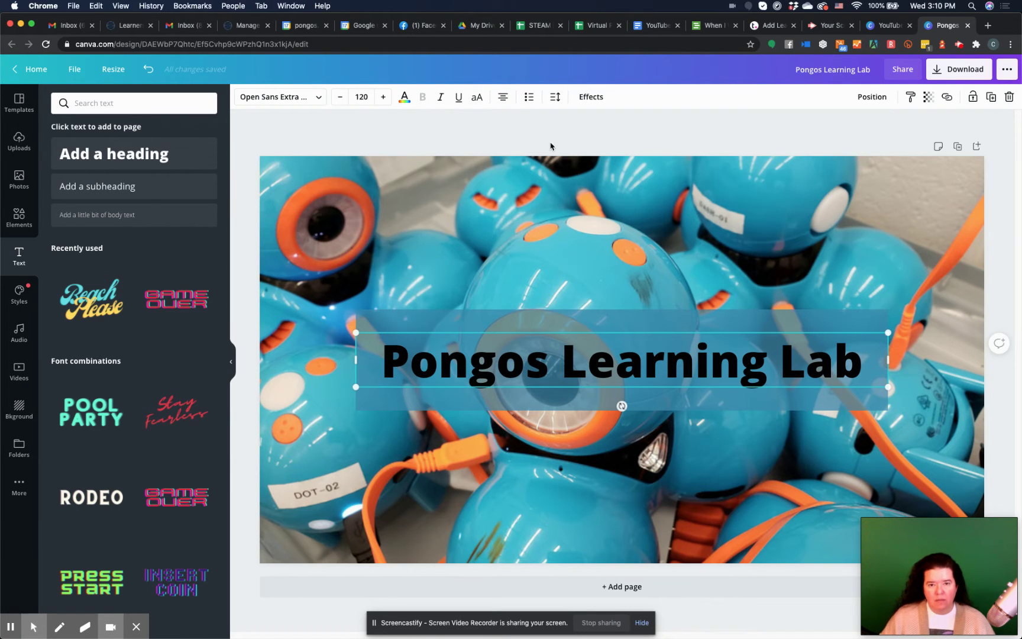
# Step: Change the color of the "Pongos Learning Lab" heading to white
pyautogui.click(404, 97)
pyautogui.click(119, 203)
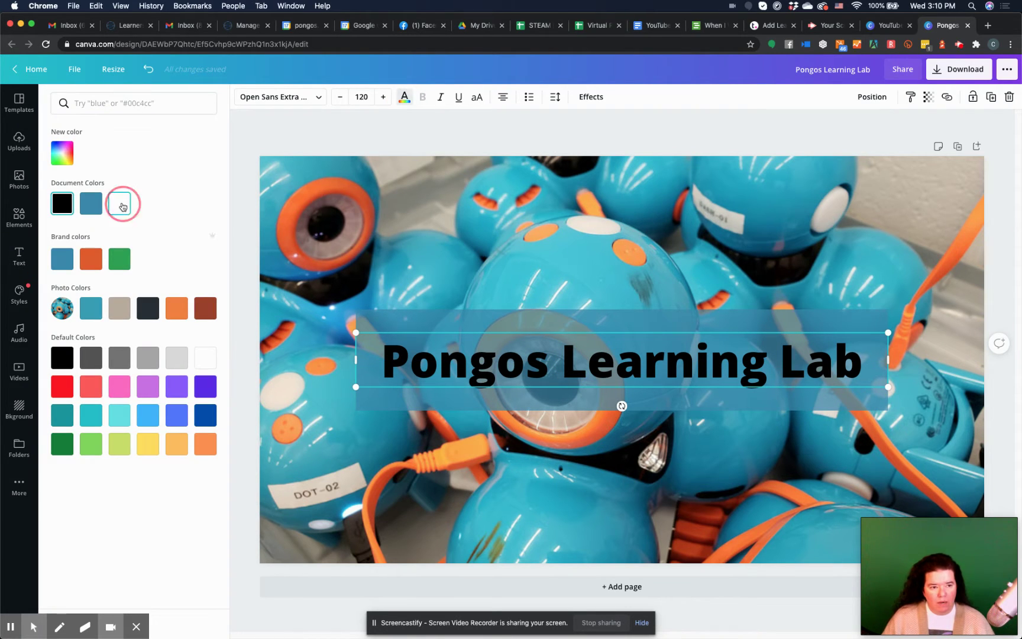
pyautogui.press('Escape')
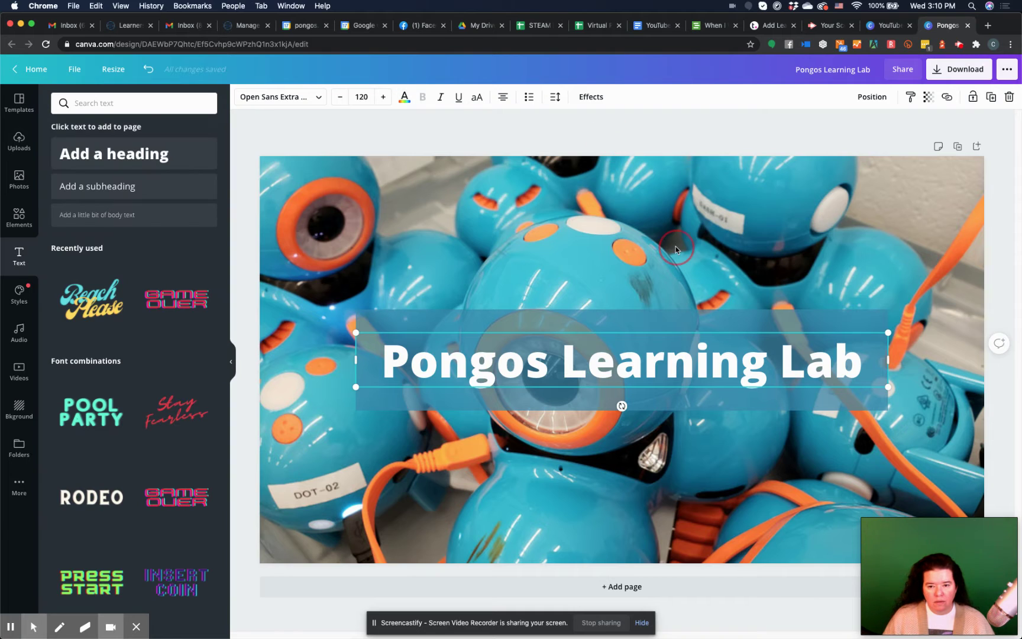
pyautogui.click(676, 248)
# Step: Apply the Lift text effect to the "Pongos Learning Lab" heading
pyautogui.click(666, 381)
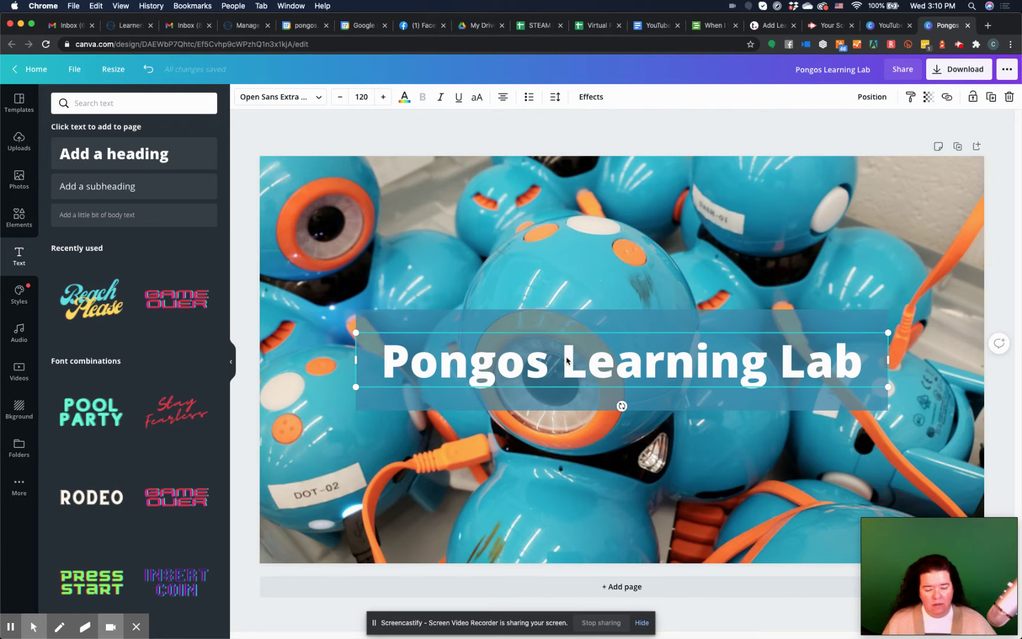
pyautogui.click(591, 97)
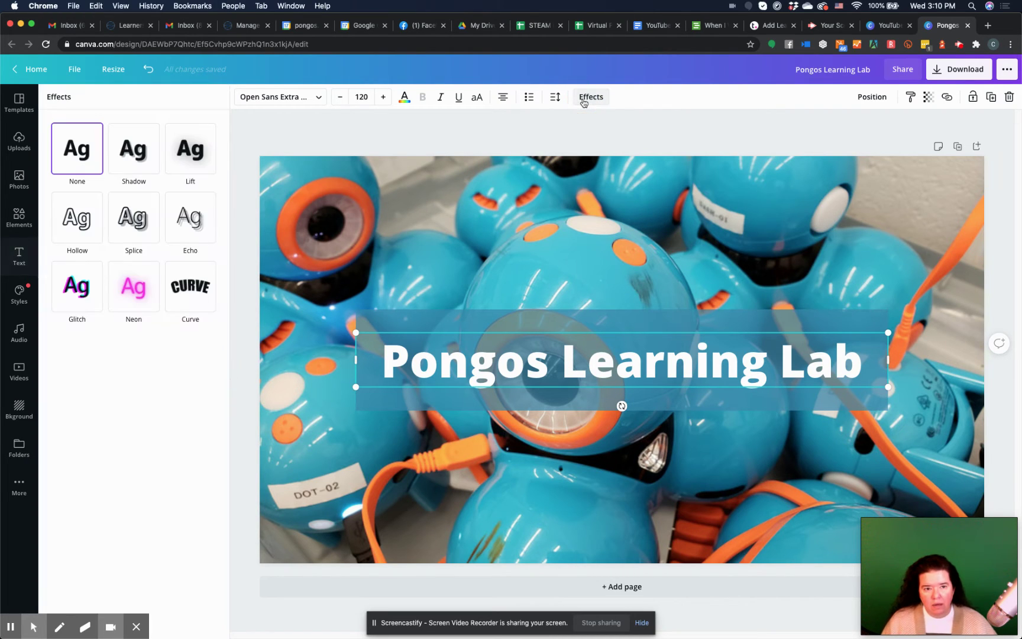
pyautogui.click(127, 157)
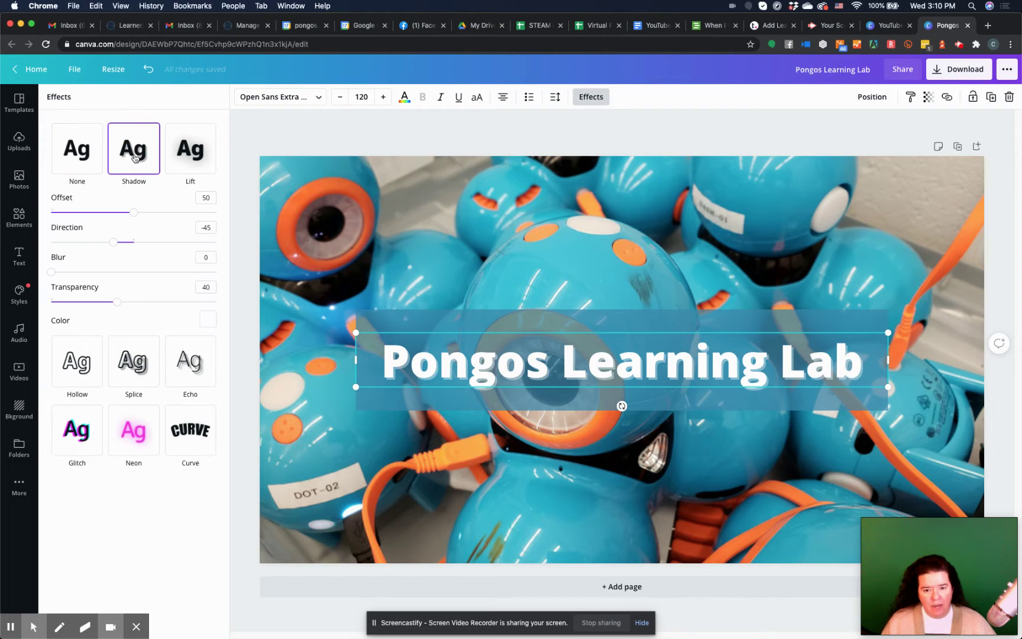
pyautogui.click(186, 158)
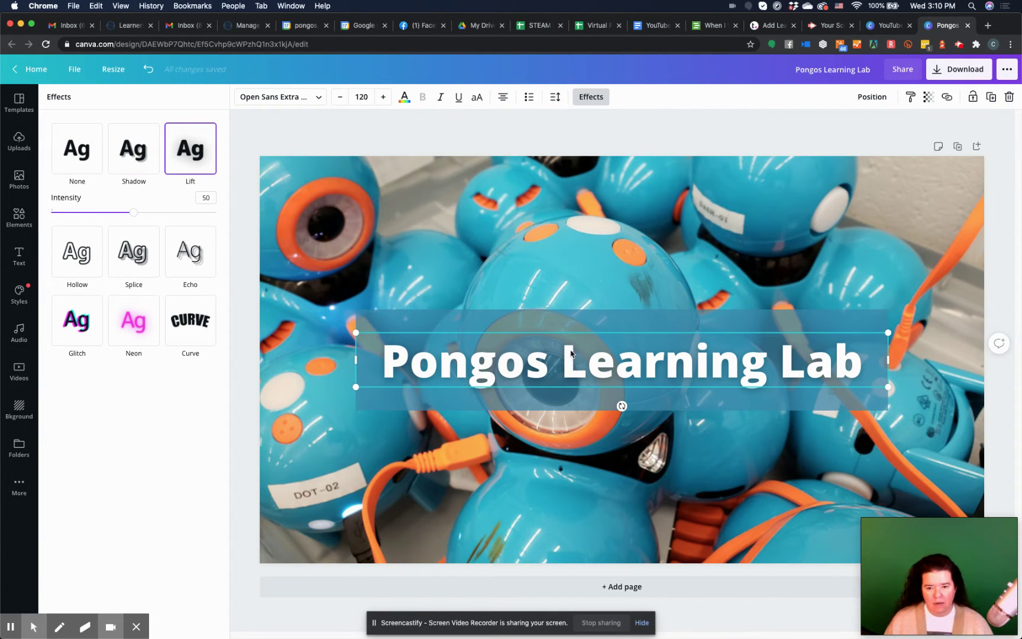
# Step: Recolor the semi-transparent banner behind the heading with the orange brand color
pyautogui.click(606, 323)
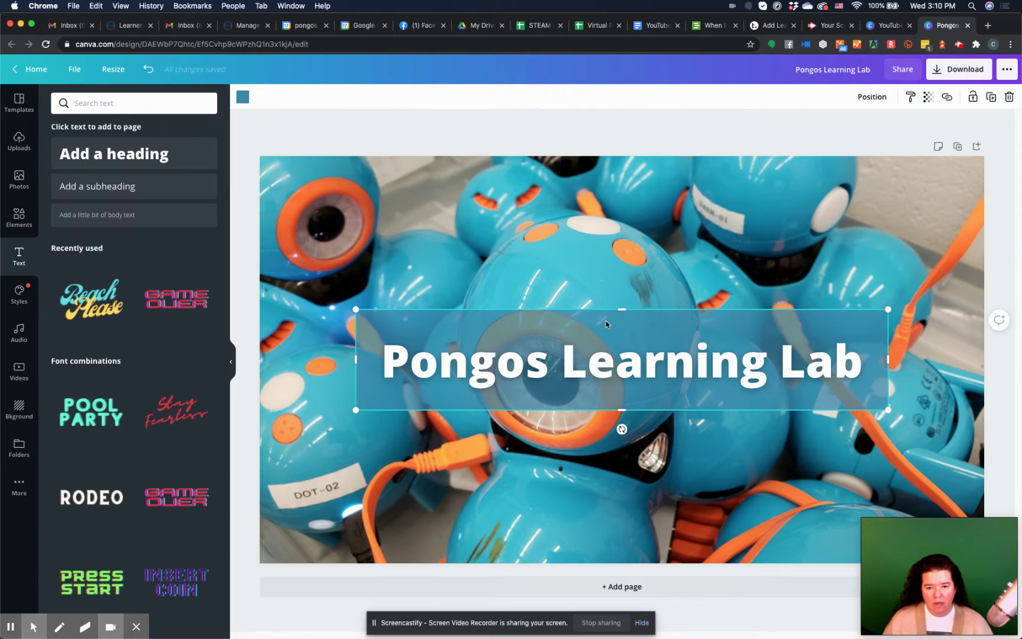
pyautogui.click(242, 97)
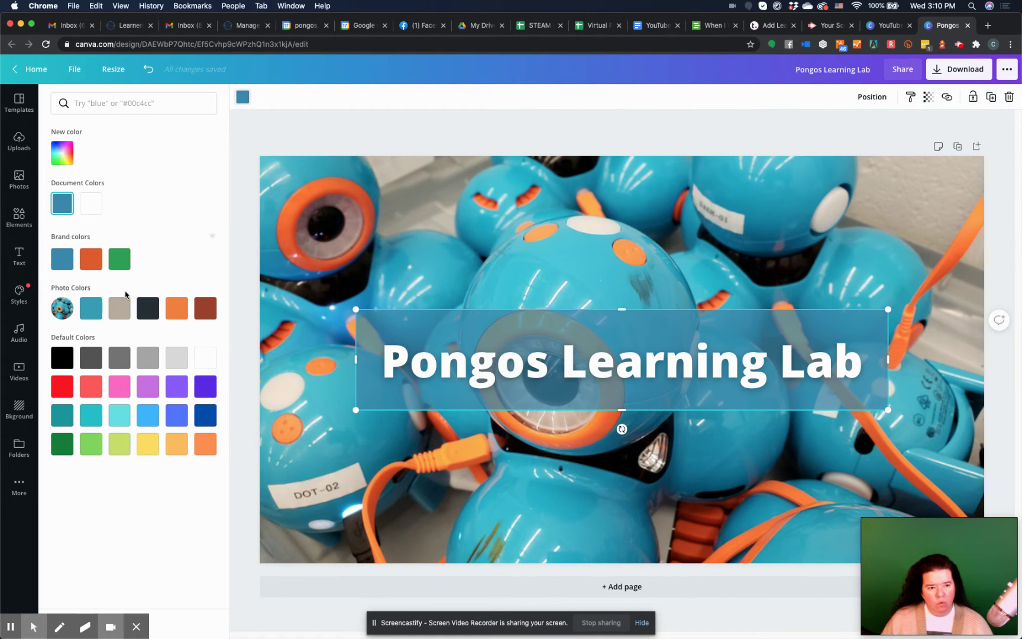
pyautogui.click(92, 265)
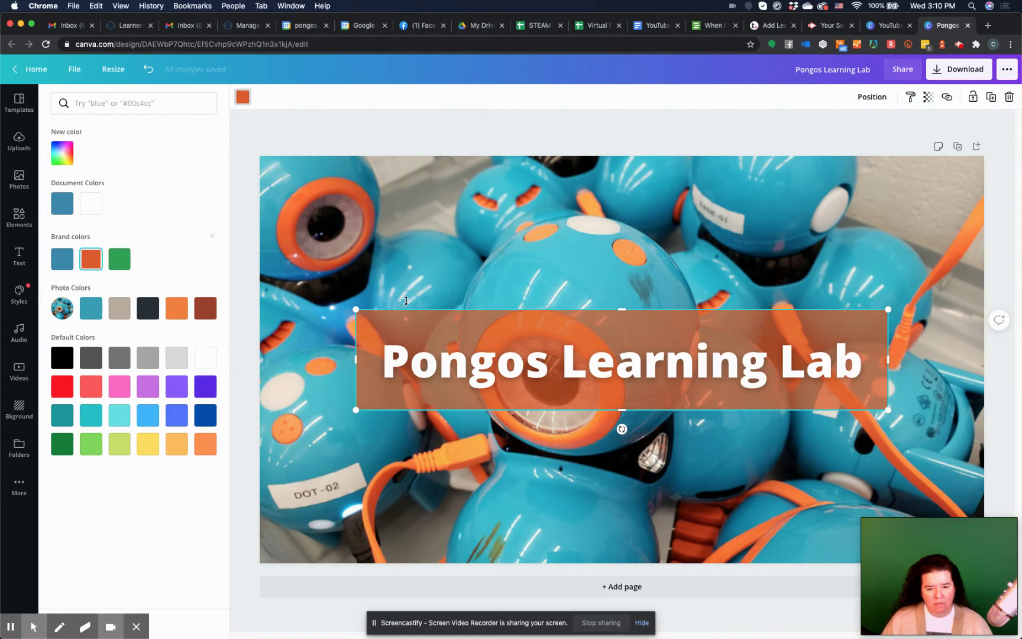
pyautogui.press('Escape')
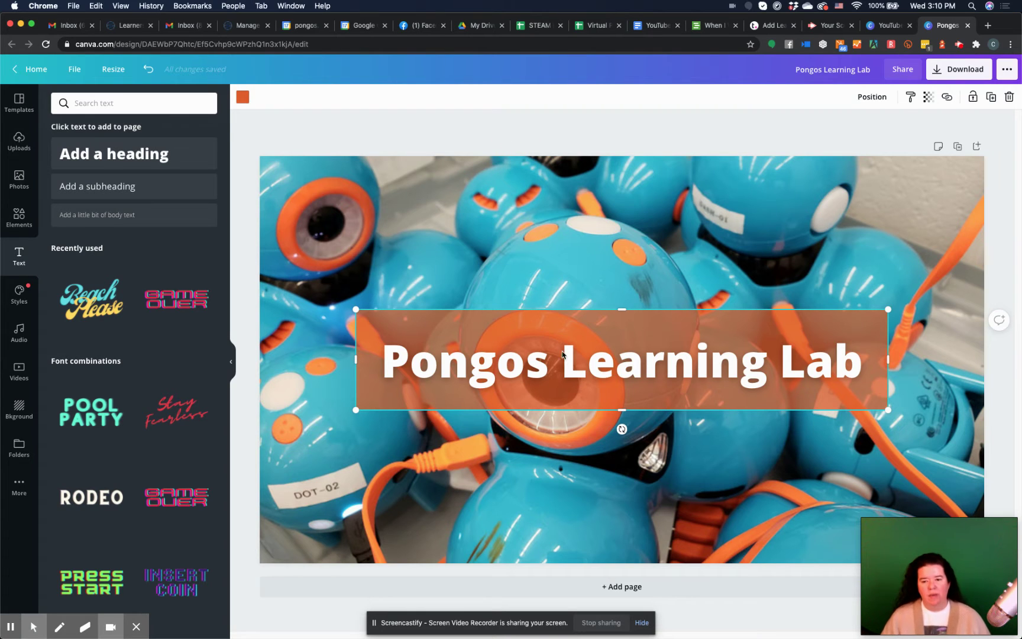
pyautogui.click(571, 377)
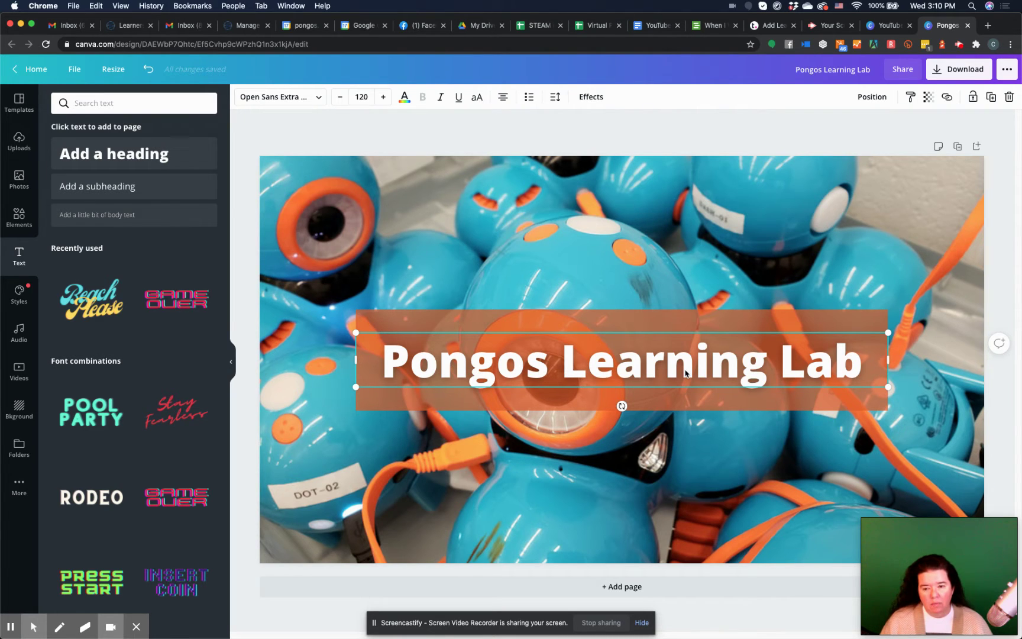
pyautogui.click(657, 326)
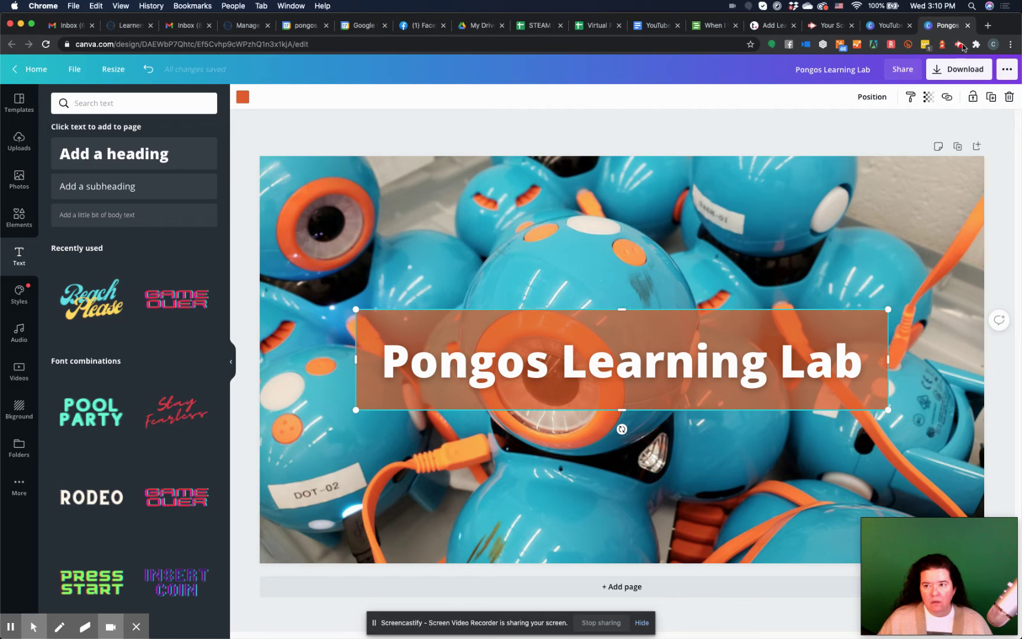
# Step: Download the design as a PNG and save it to the Desktop as "Pongos Learning Lab Channel Art"
pyautogui.click(954, 69)
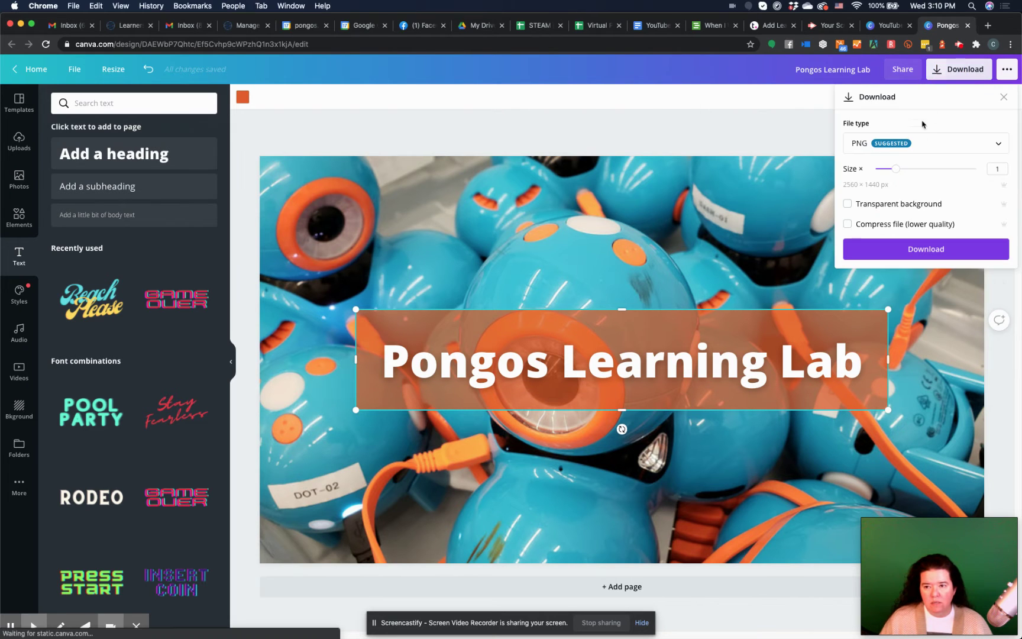
pyautogui.click(914, 250)
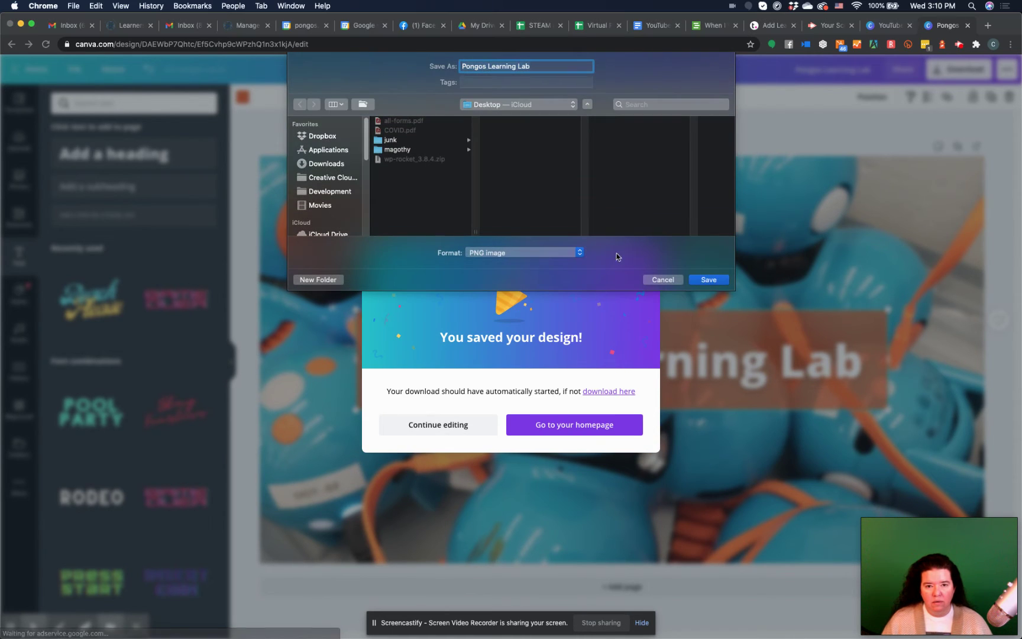
pyautogui.click(544, 65)
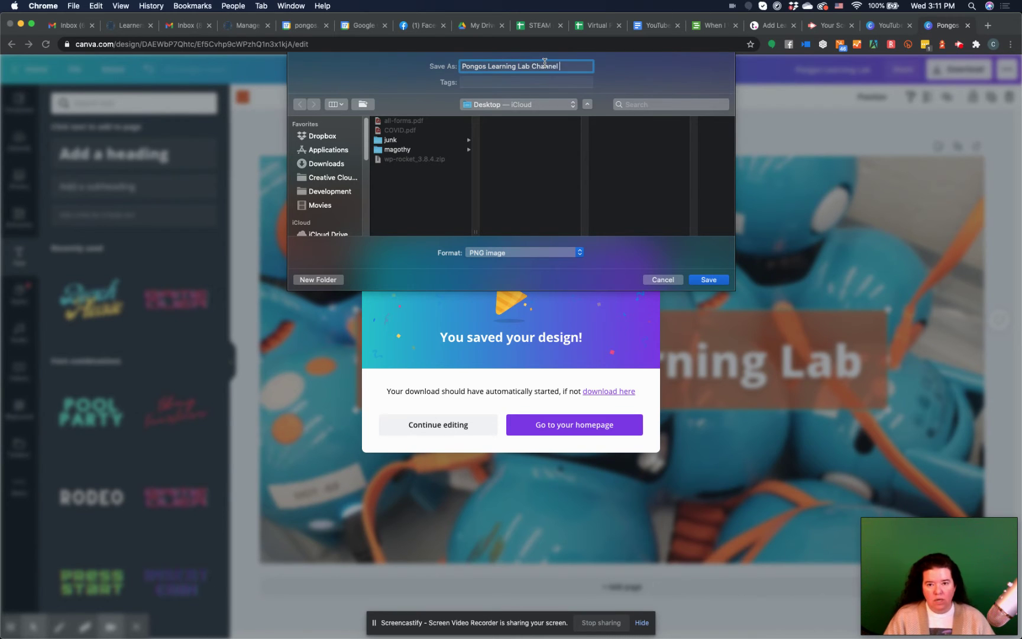
pyautogui.write('Channel Art')
pyautogui.press('Return')
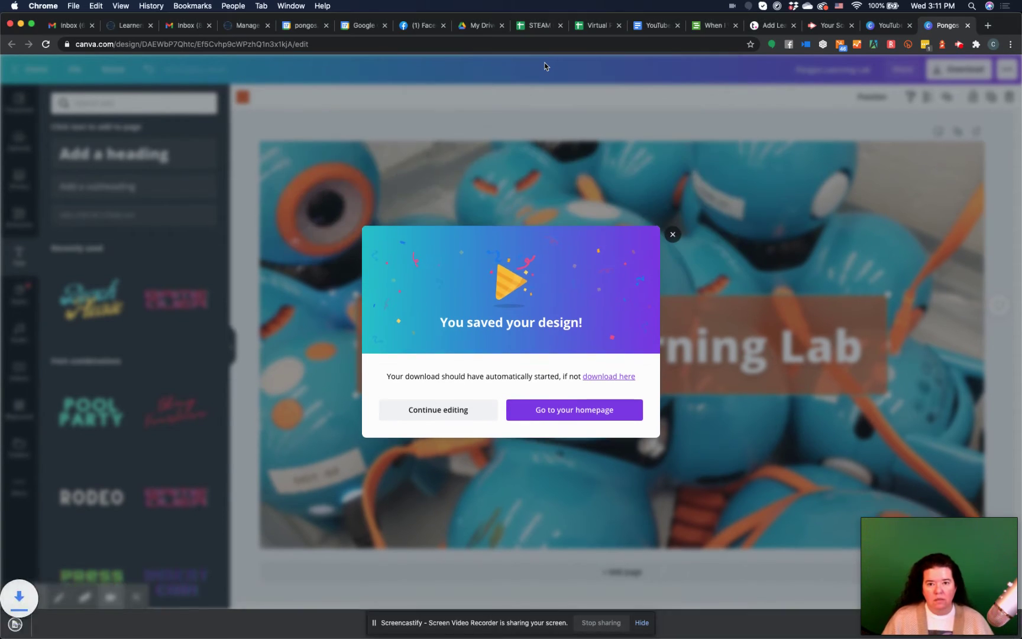
# Step: Open YouTube in a new browser tab and switch to the Pongos Learning Lab account
pyautogui.press('super+t')
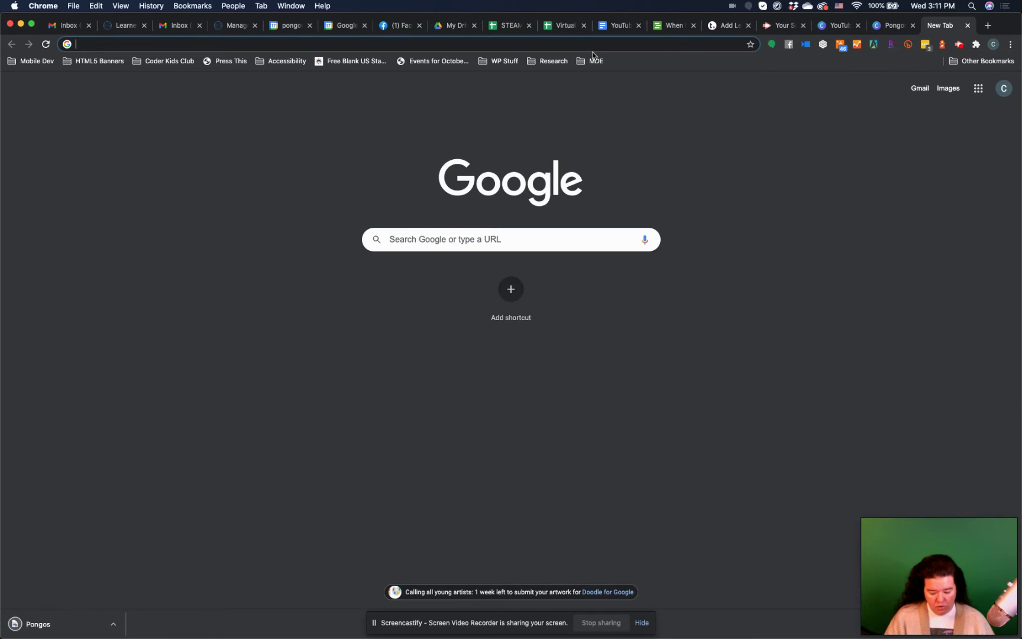
pyautogui.write('you')
pyautogui.press('Return')
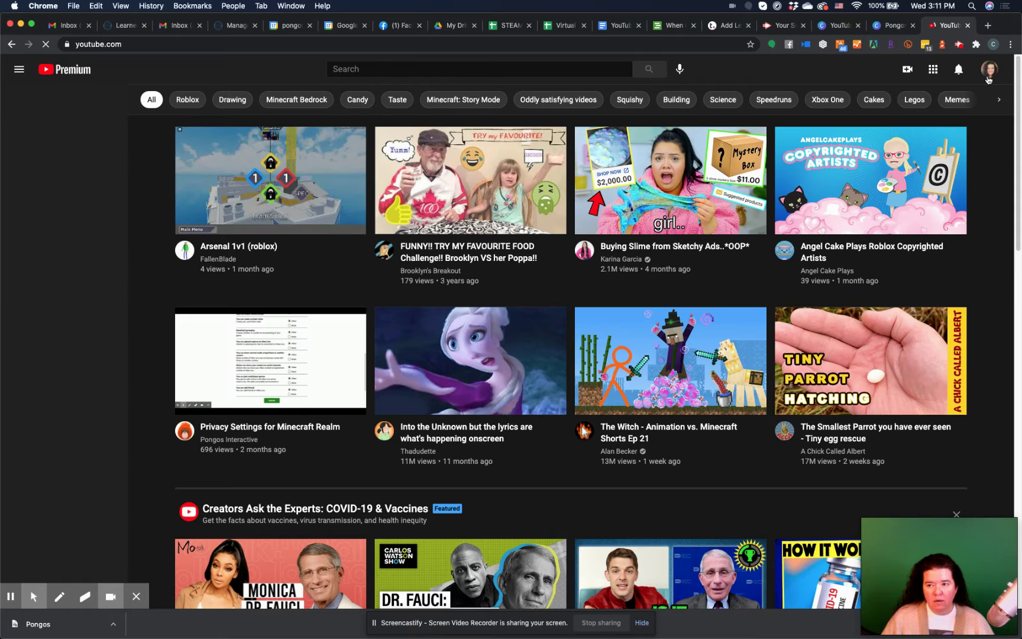
pyautogui.click(988, 71)
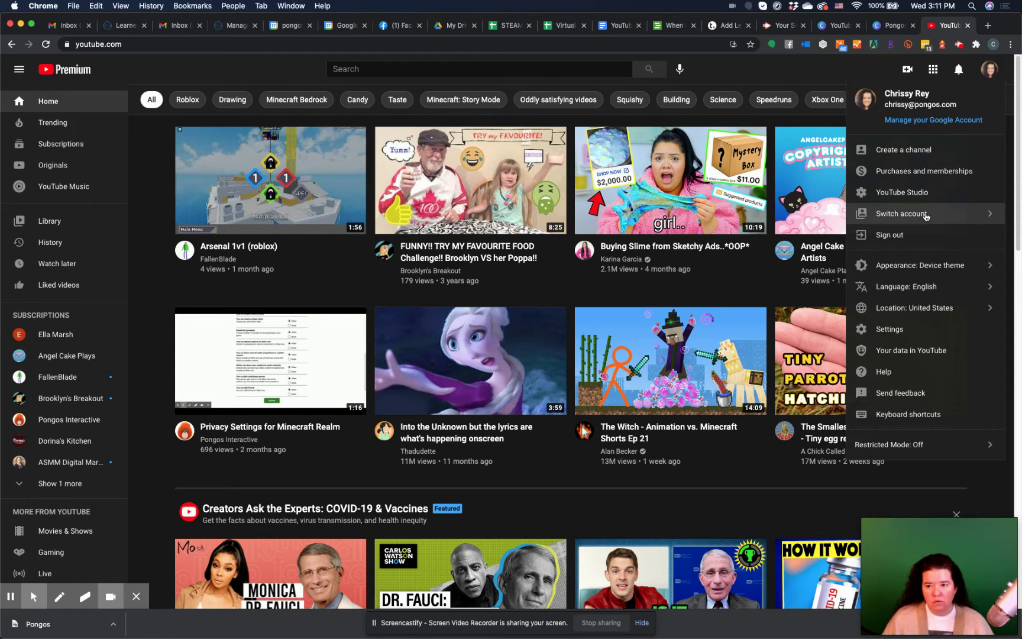
pyautogui.click(926, 216)
pyautogui.click(942, 198)
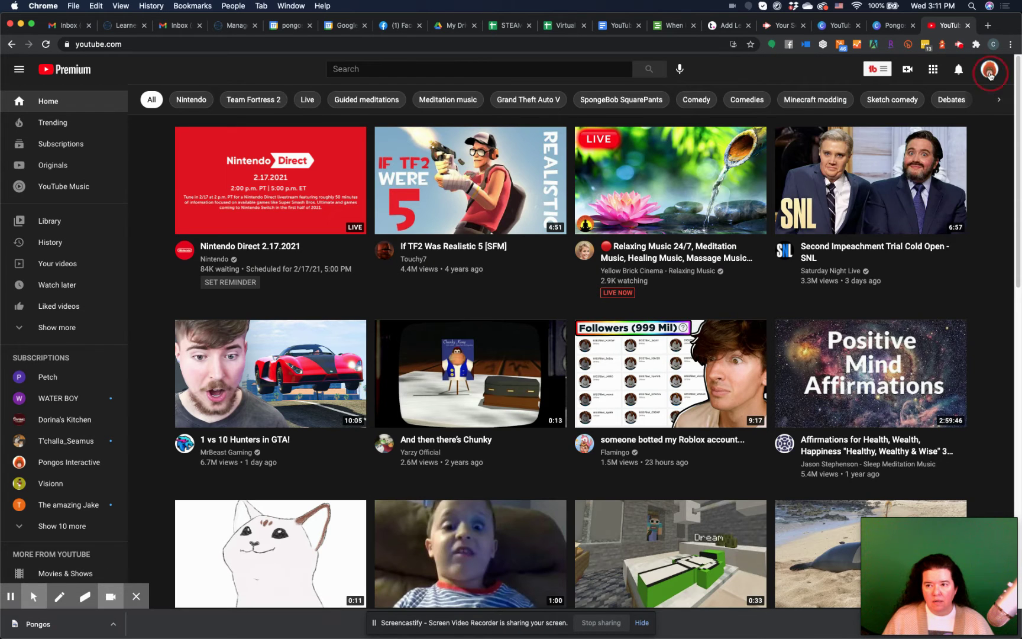
# Step: Open the Pongos Learning Lab channel and go to the branding settings of its channel customization
pyautogui.click(990, 73)
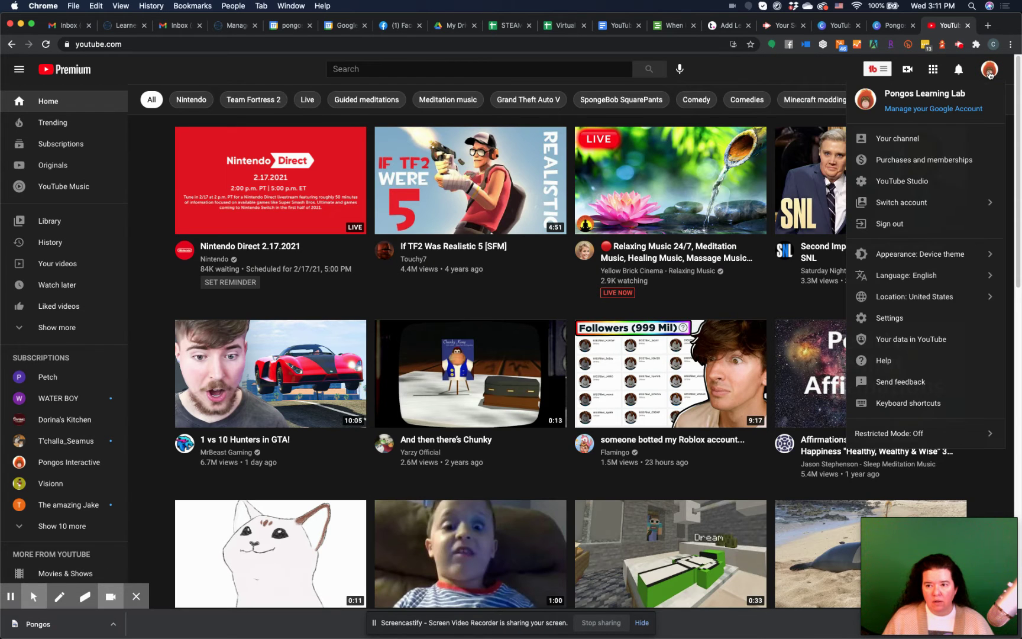
pyautogui.click(950, 142)
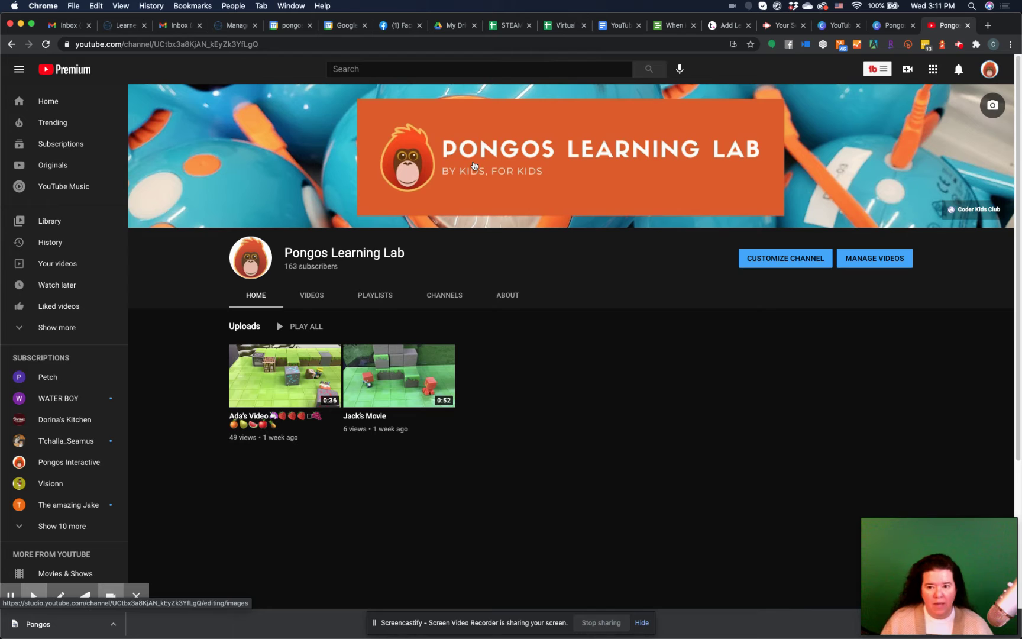
pyautogui.click(772, 258)
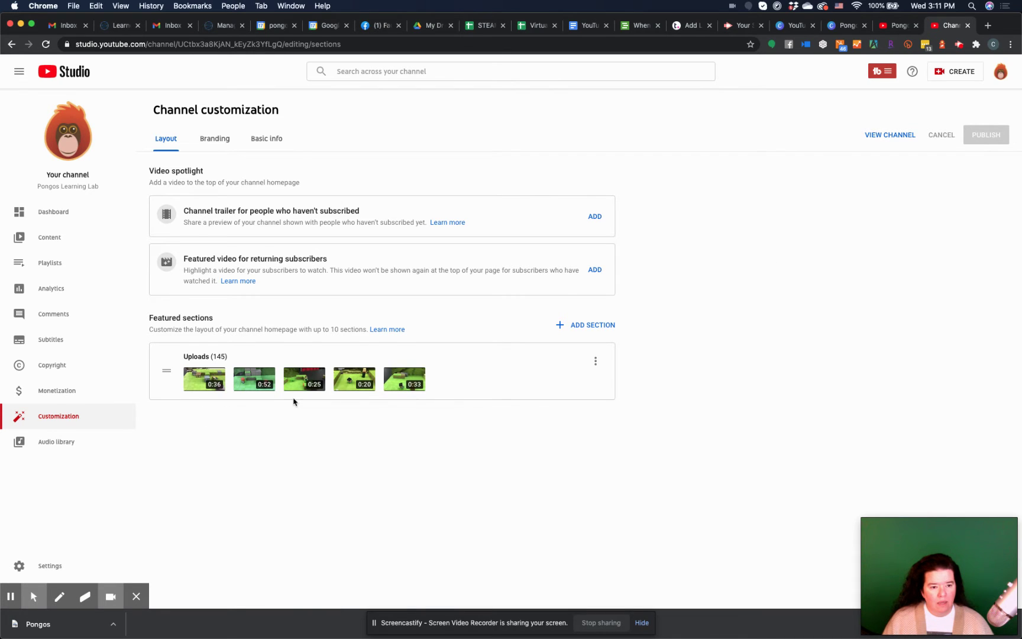
pyautogui.click(213, 144)
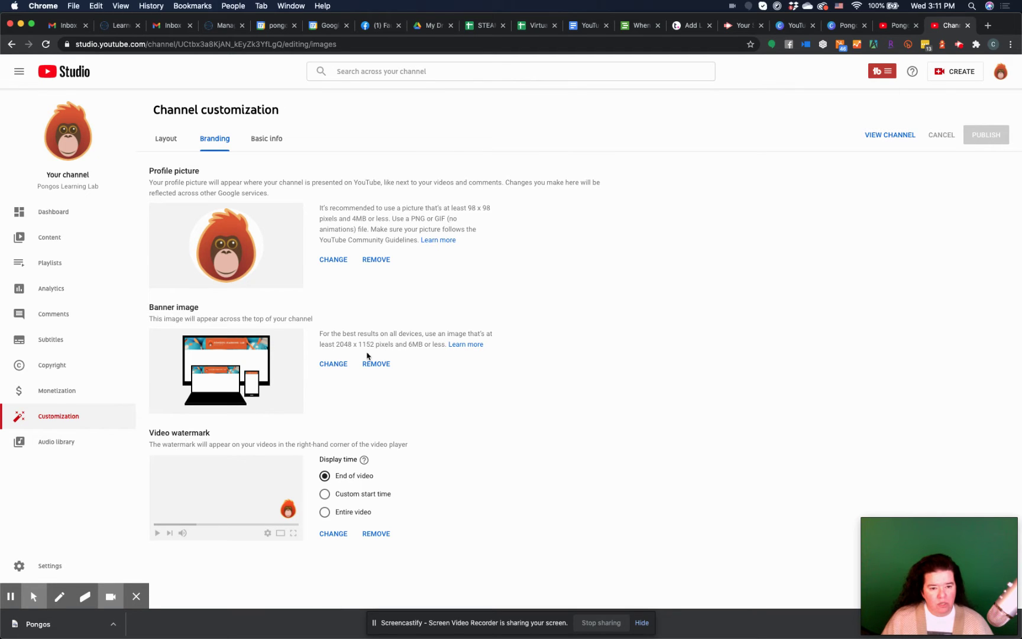
# Step: Look up the banner image guidelines in YouTube Help, including the minimum upload dimensions
pyautogui.click(465, 344)
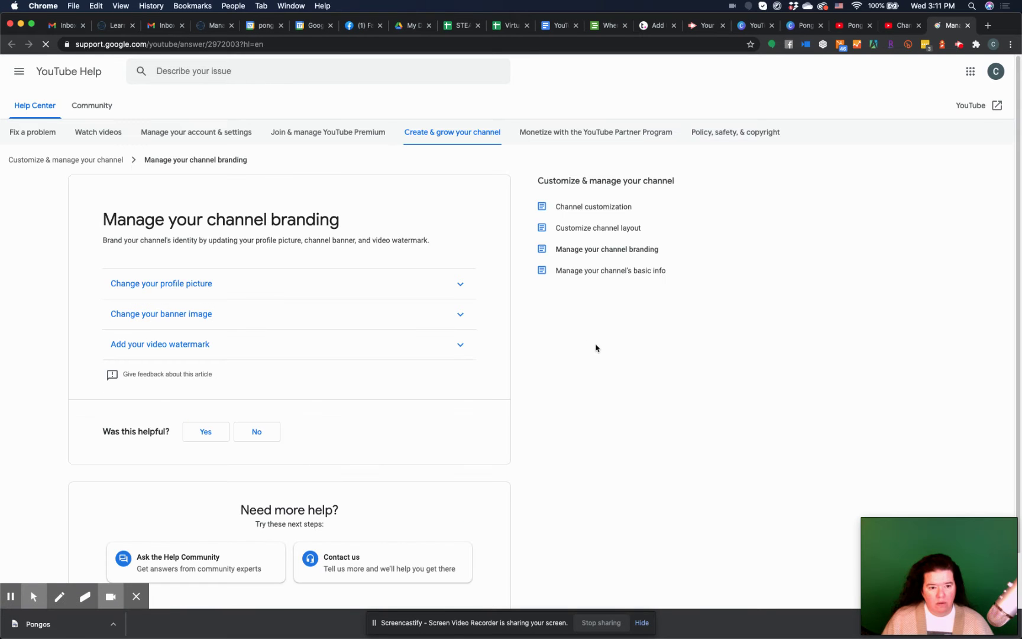
pyautogui.click(459, 313)
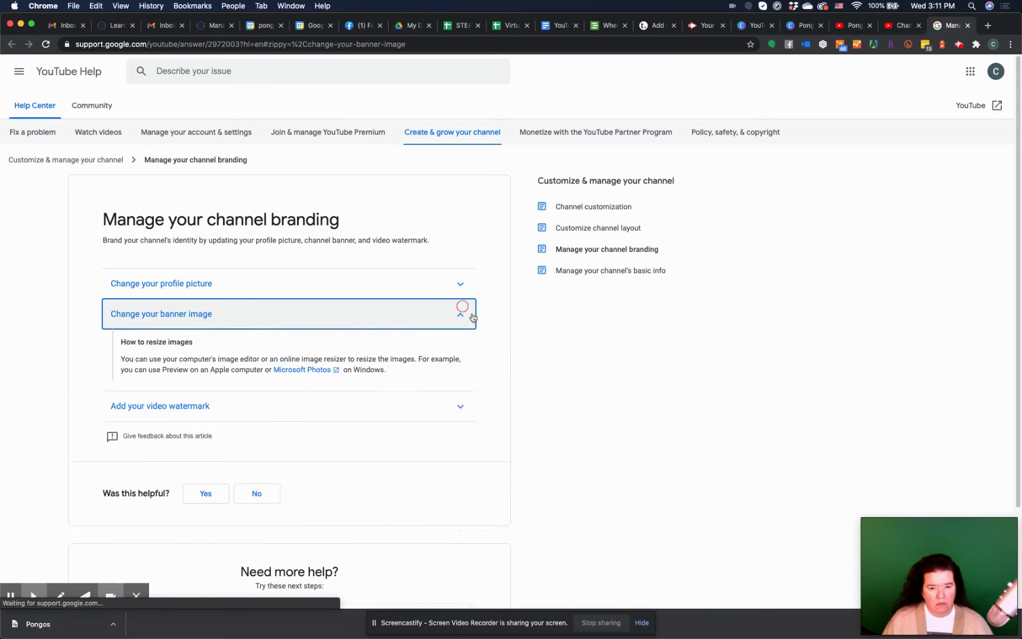
pyautogui.scroll(-4, 433, 371)
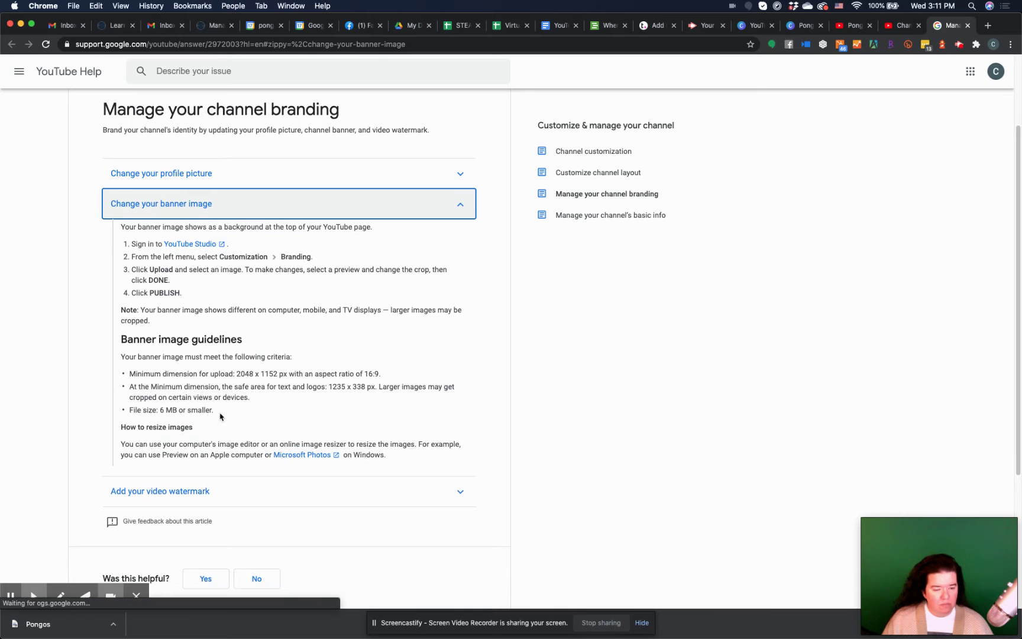
pyautogui.moveTo(236, 374); pyautogui.dragTo(277, 374)
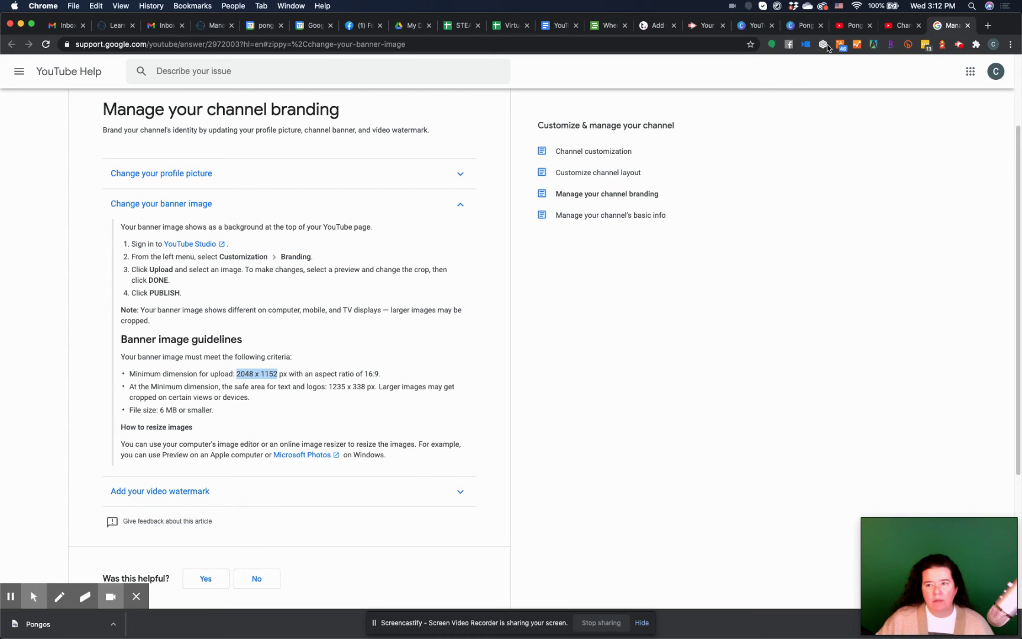
# Step: Return to YouTube Studio, choose the saved channel art PNG as the new banner image and check its fit in the area viewable on all devices
pyautogui.click(898, 26)
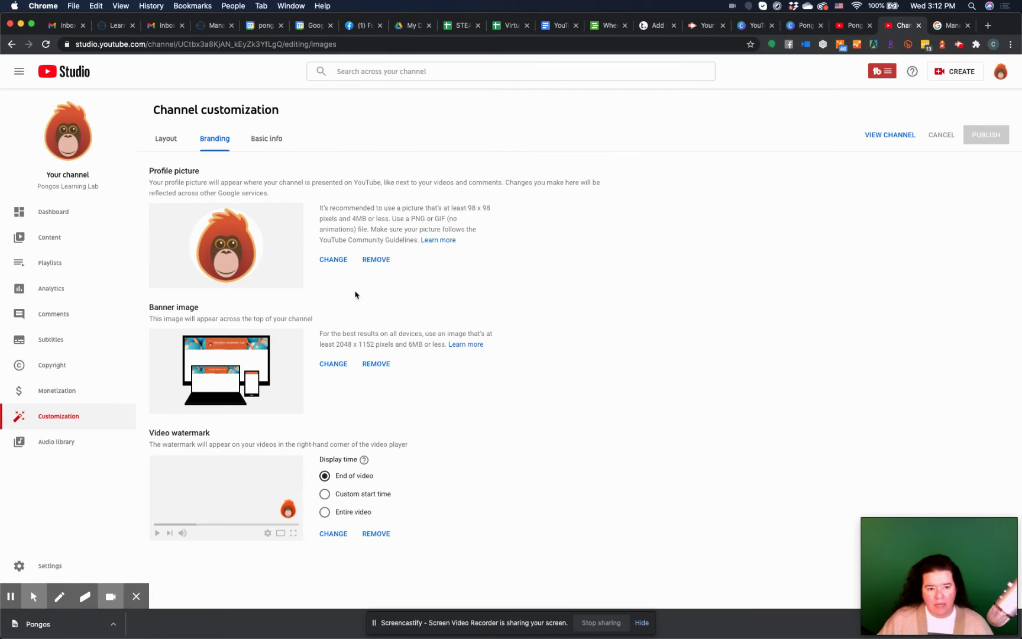
pyautogui.click(333, 365)
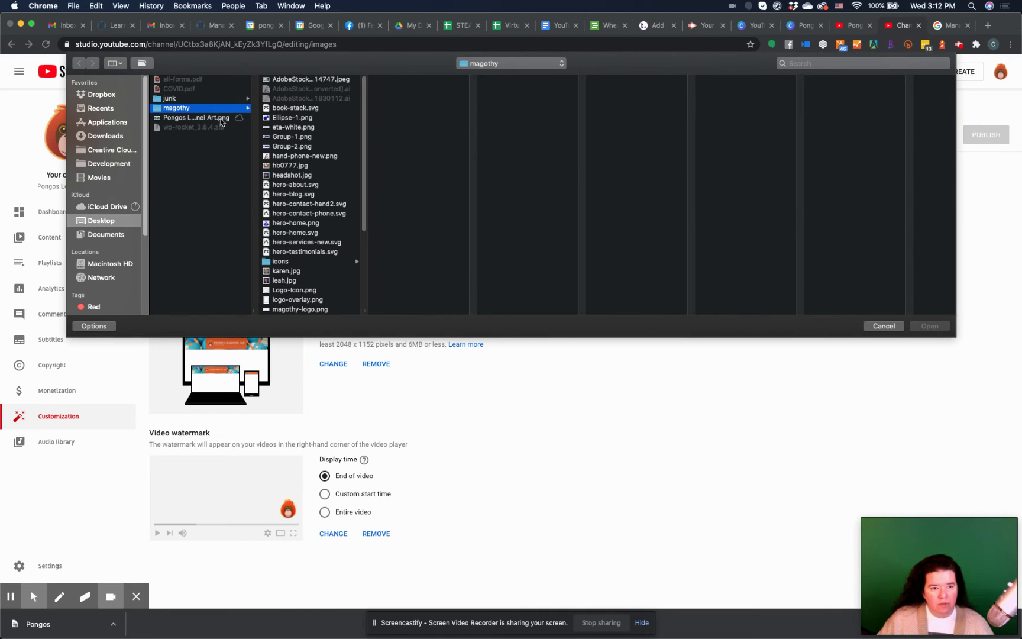
pyautogui.click(222, 118)
pyautogui.click(930, 326)
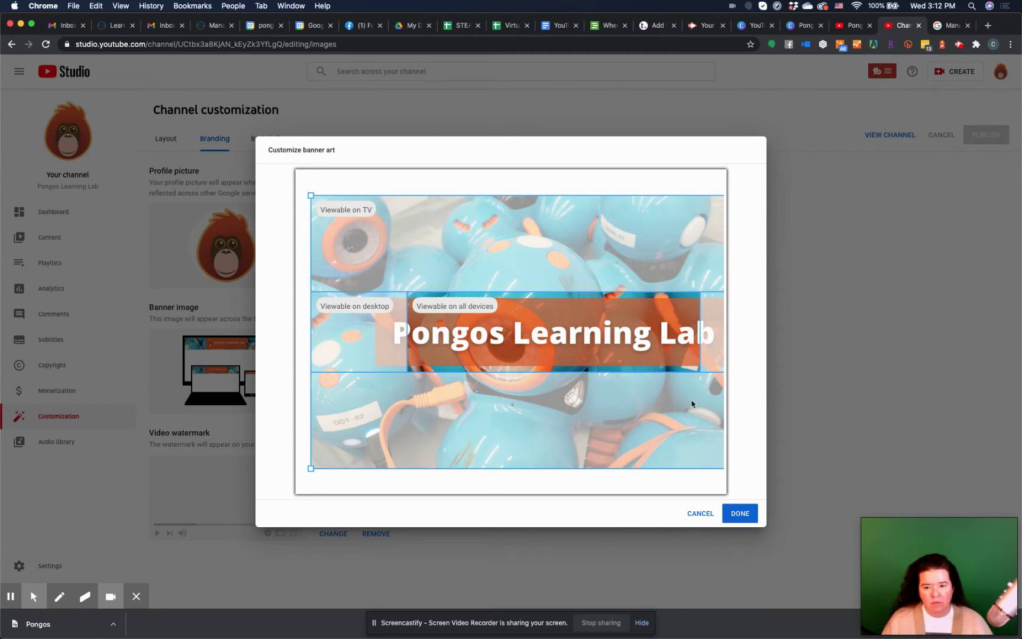
pyautogui.click(472, 407)
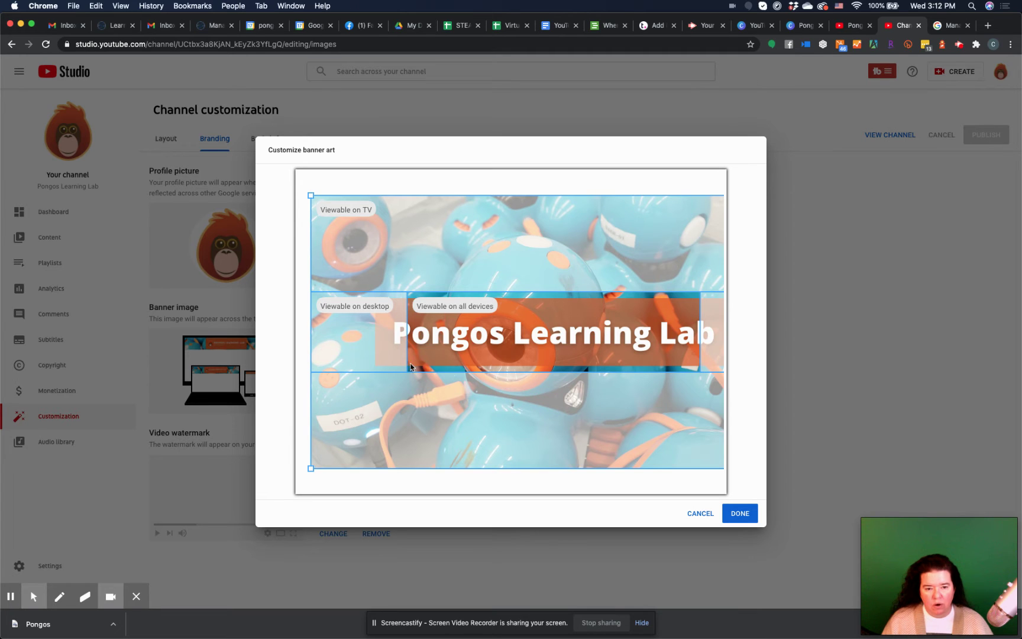
pyautogui.click(422, 417)
pyautogui.click(422, 416)
pyautogui.click(441, 415)
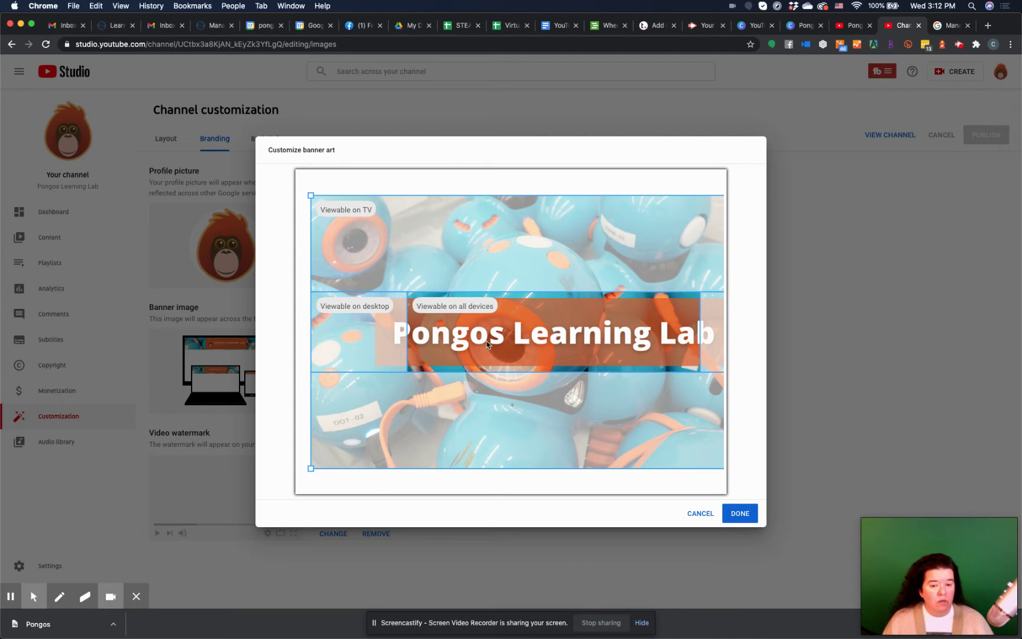
pyautogui.click(466, 329)
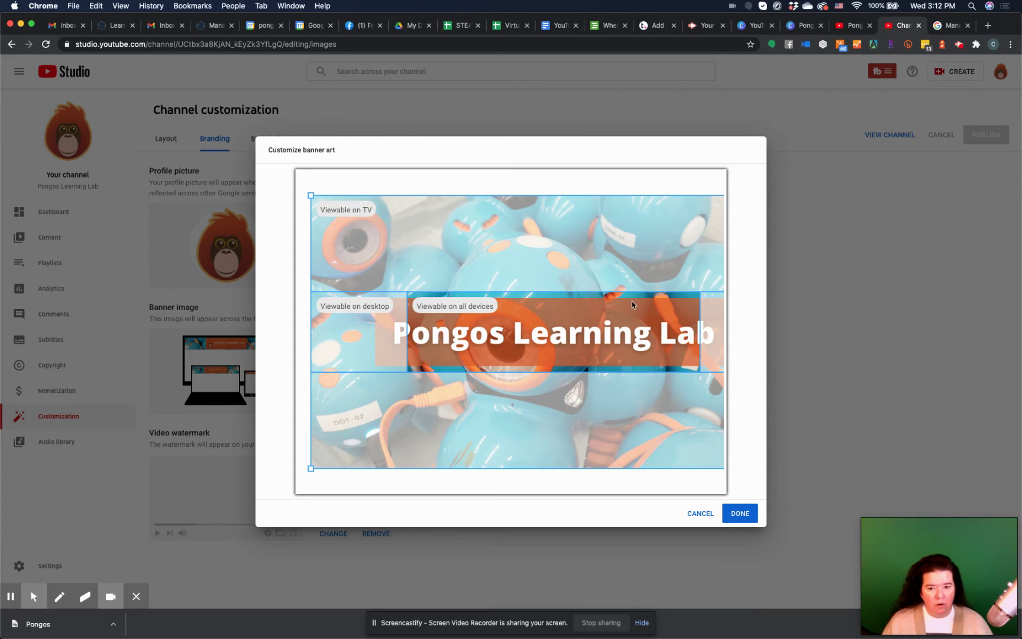
# Step: Switch back to the Canva design, set the heading's font size to 80 and recenter the heading on the banner
pyautogui.click(804, 25)
pyautogui.click(672, 235)
pyautogui.click(691, 361)
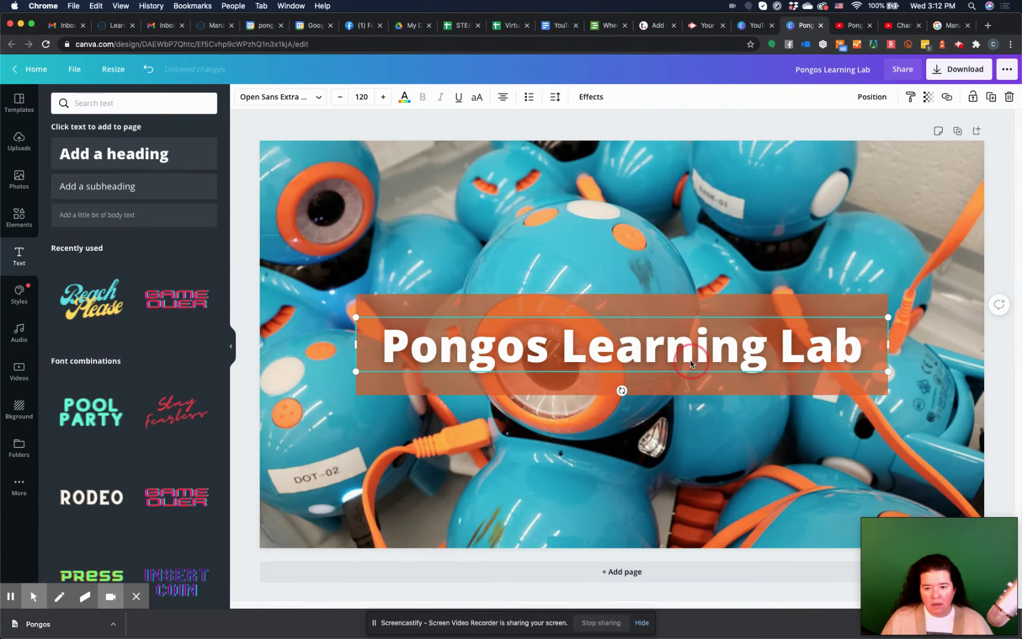
pyautogui.click(367, 97)
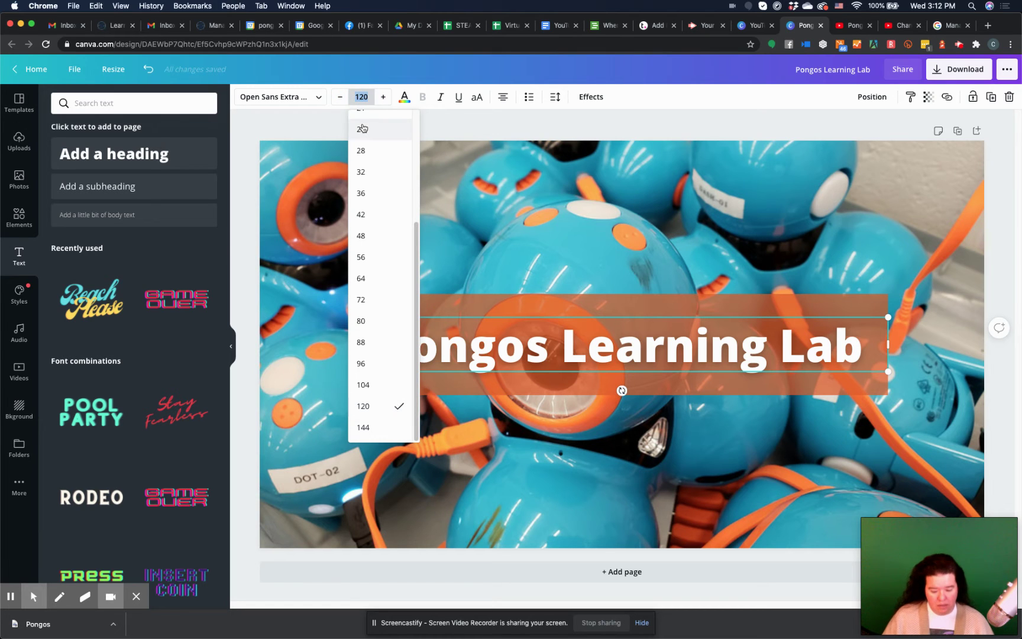
pyautogui.write('80')
pyautogui.press('Return')
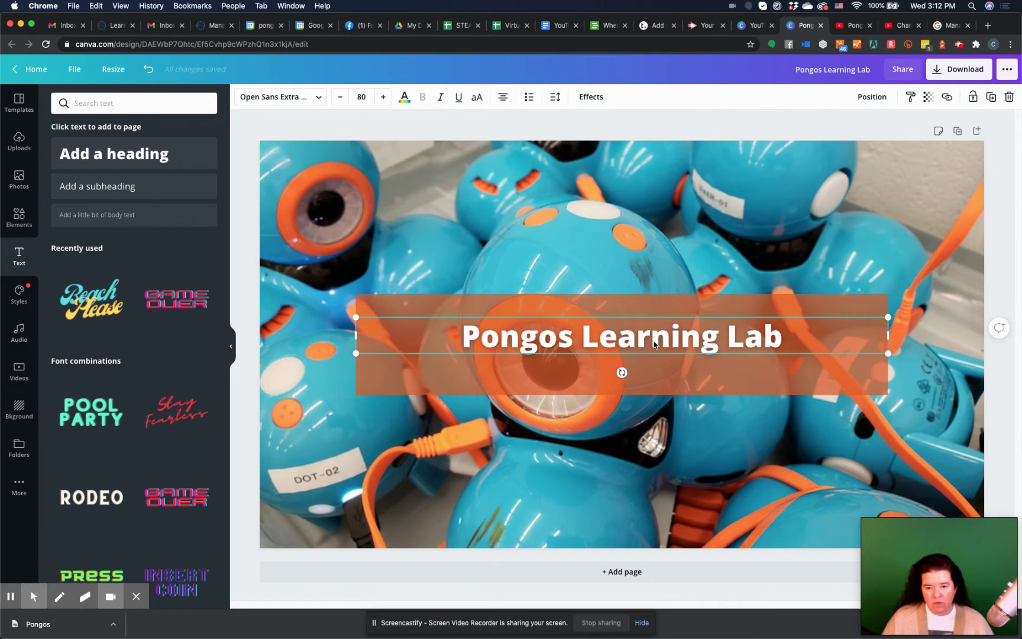
pyautogui.moveTo(887, 335); pyautogui.dragTo(709, 335)
pyautogui.moveTo(645, 335); pyautogui.dragTo(740, 346)
# Step: Shrink the orange banner from all four sides so it fits closely around the heading
pyautogui.click(772, 312)
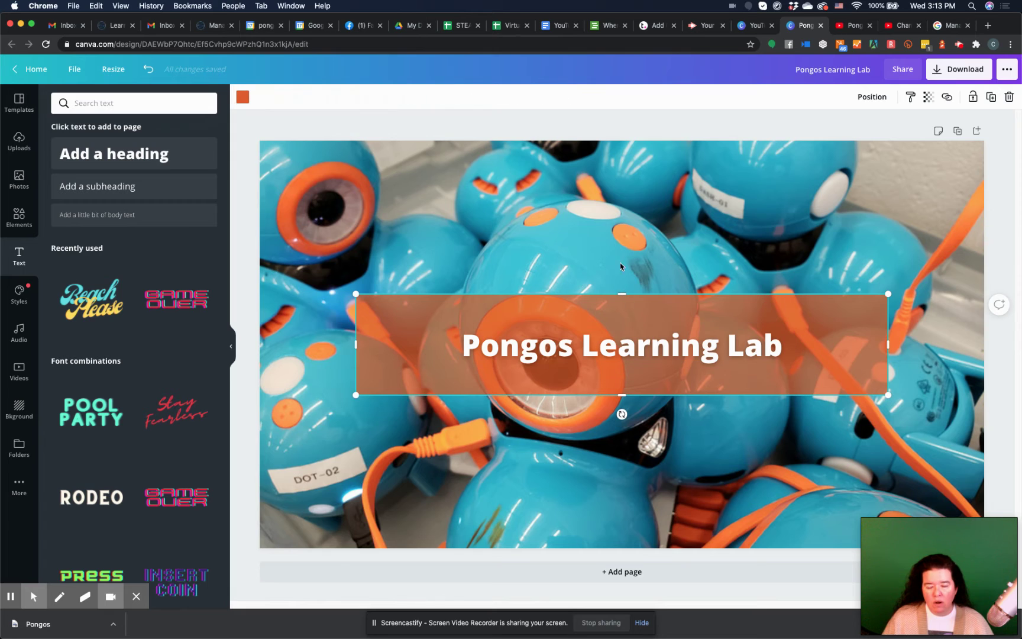
pyautogui.moveTo(623, 294); pyautogui.dragTo(622, 315)
pyautogui.moveTo(619, 393); pyautogui.dragTo(623, 371)
pyautogui.moveTo(895, 346); pyautogui.dragTo(798, 336)
pyautogui.moveTo(357, 342); pyautogui.dragTo(447, 350)
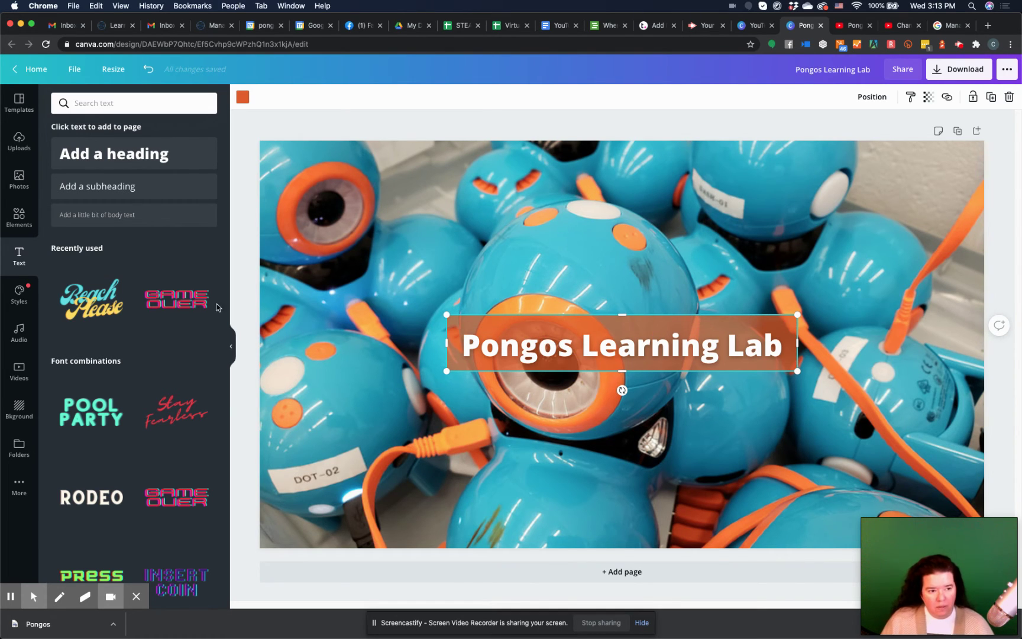
# Step: Replace the robot background photo with the uploaded photo of mixed toy building bricks
pyautogui.click(18, 137)
pyautogui.scroll(-10, 156, 352)
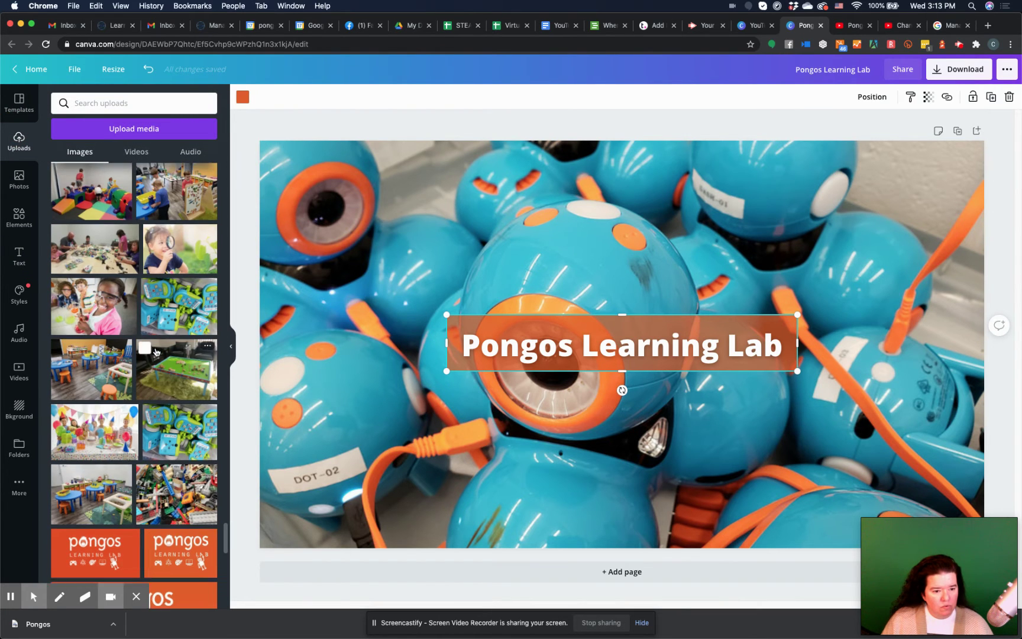
pyautogui.scroll(-1, 155, 352)
pyautogui.moveTo(165, 455); pyautogui.dragTo(283, 323)
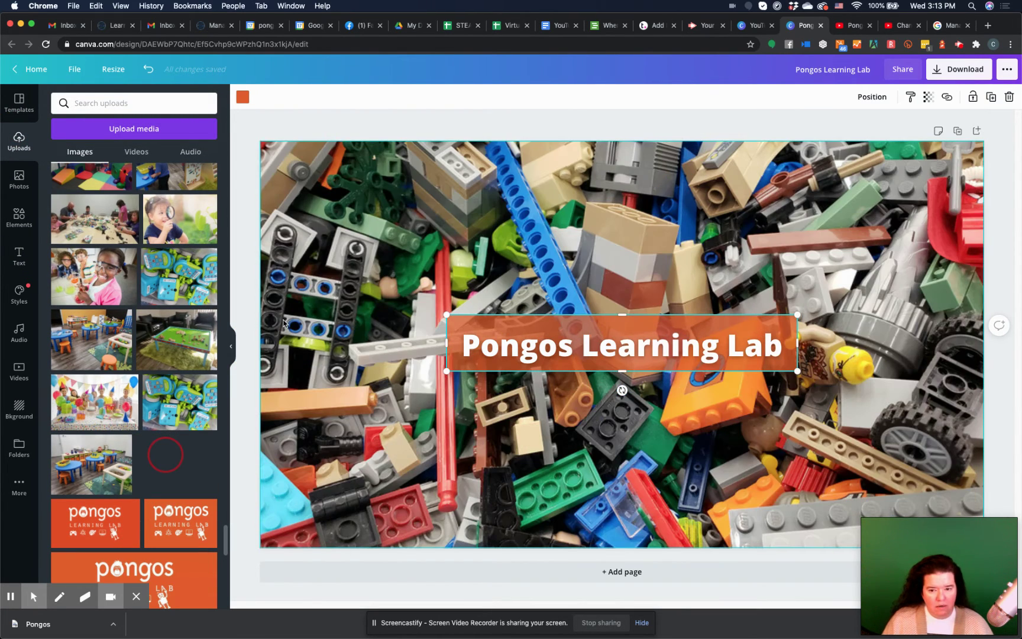
# Step: Download the design as a PNG and save it to the Desktop as "Pongos Learning Lab Channel Art - Take 2"
pyautogui.click(570, 132)
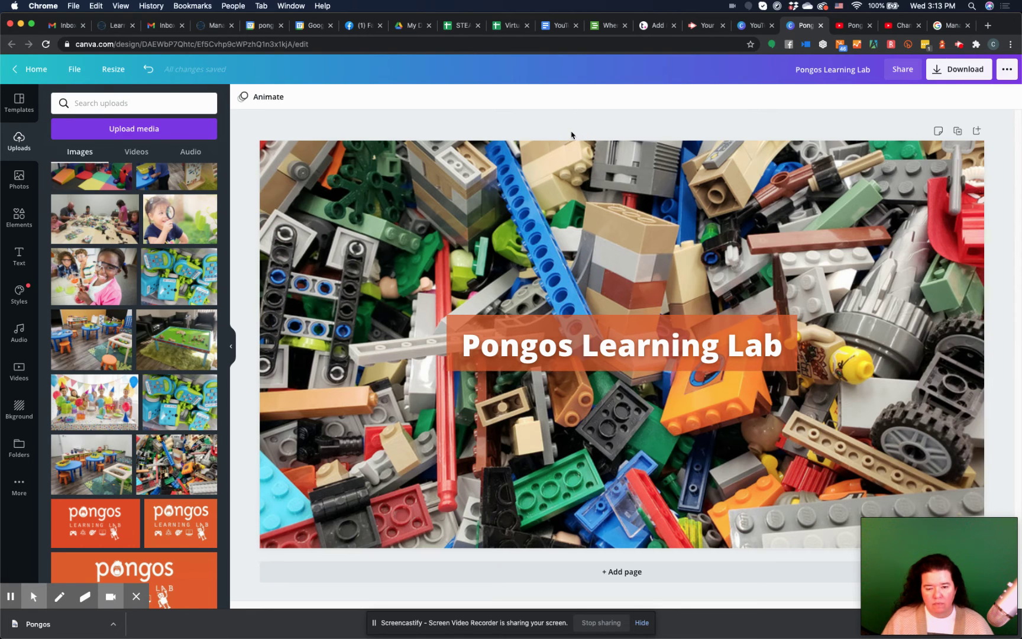
pyautogui.click(957, 69)
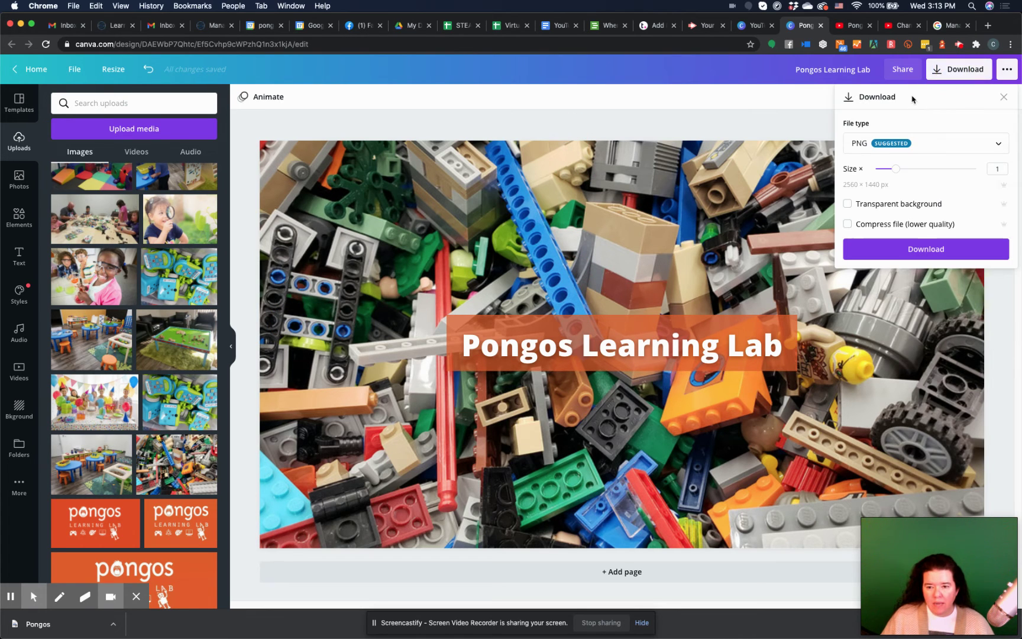
pyautogui.click(933, 248)
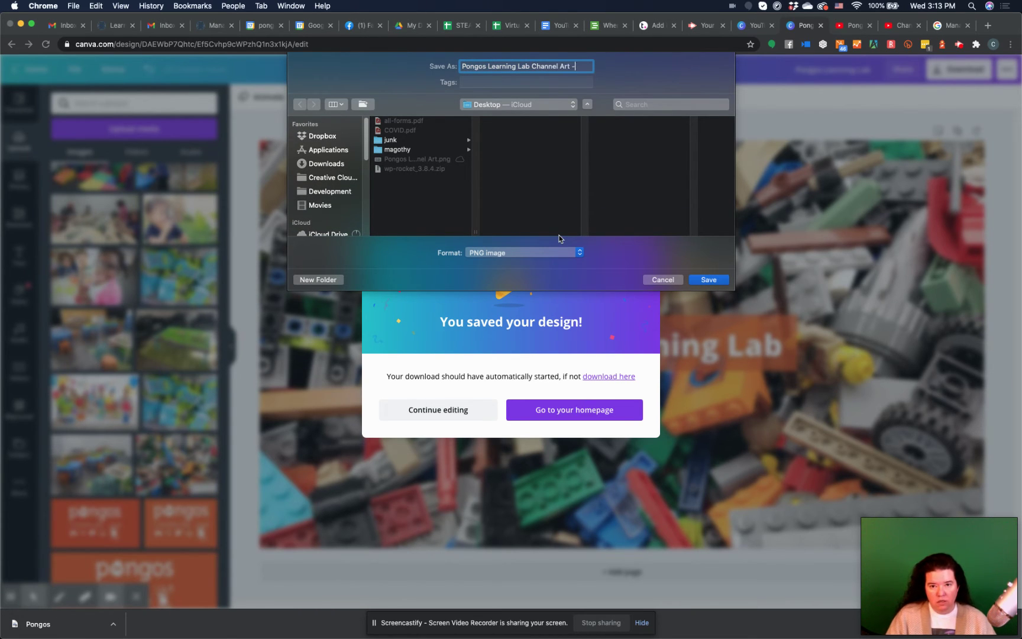
pyautogui.write('ke')
pyautogui.press('Return')
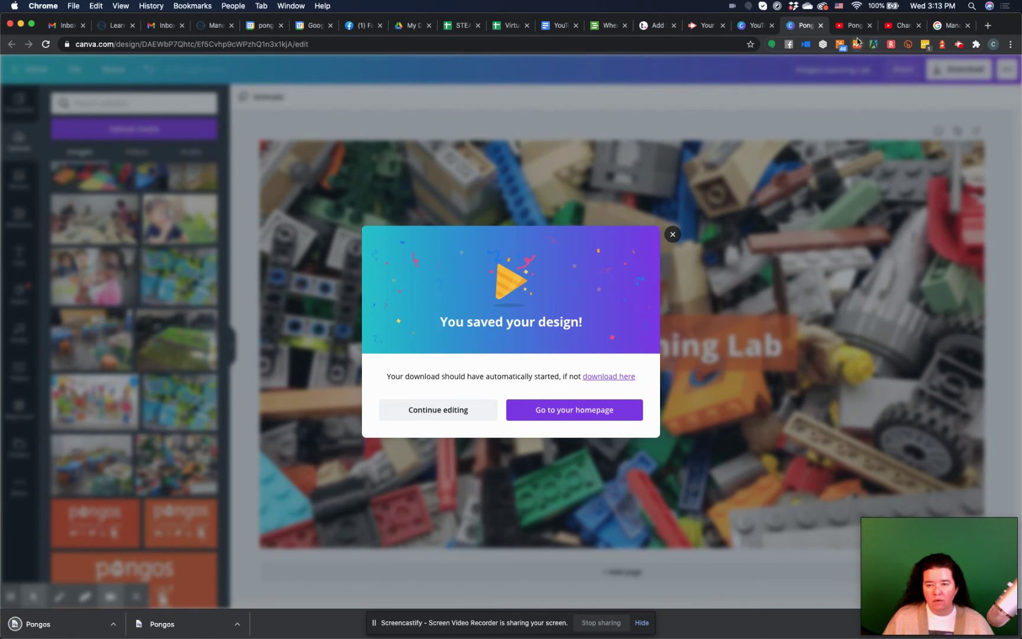
# Step: Switch to YouTube Studio, discard the open banner crop and try to upload the "Take 2" PNG as the new banner image
pyautogui.click(893, 26)
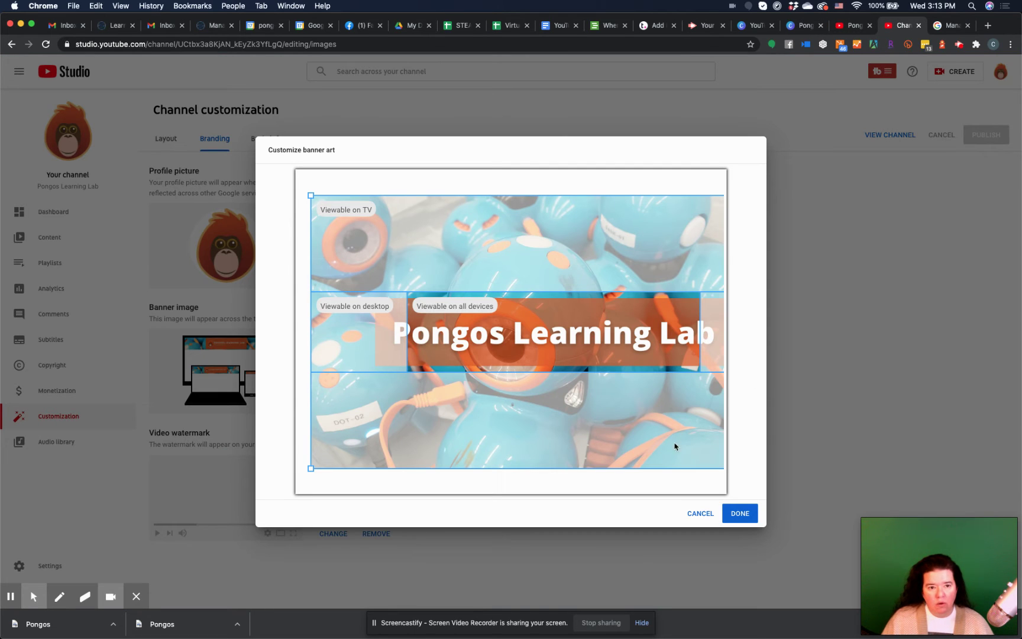
pyautogui.click(694, 514)
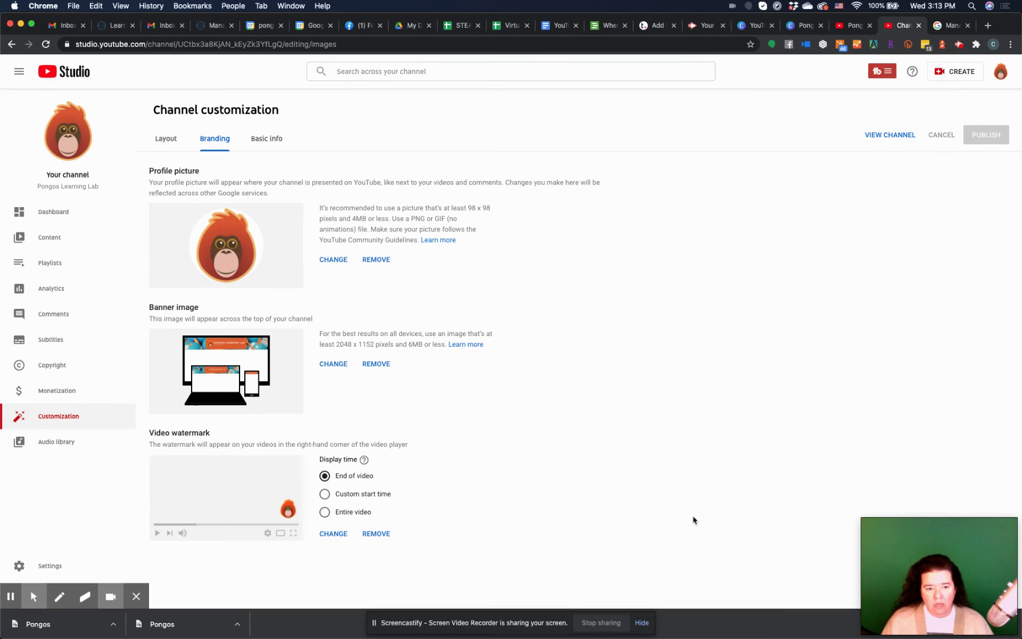
pyautogui.click(335, 365)
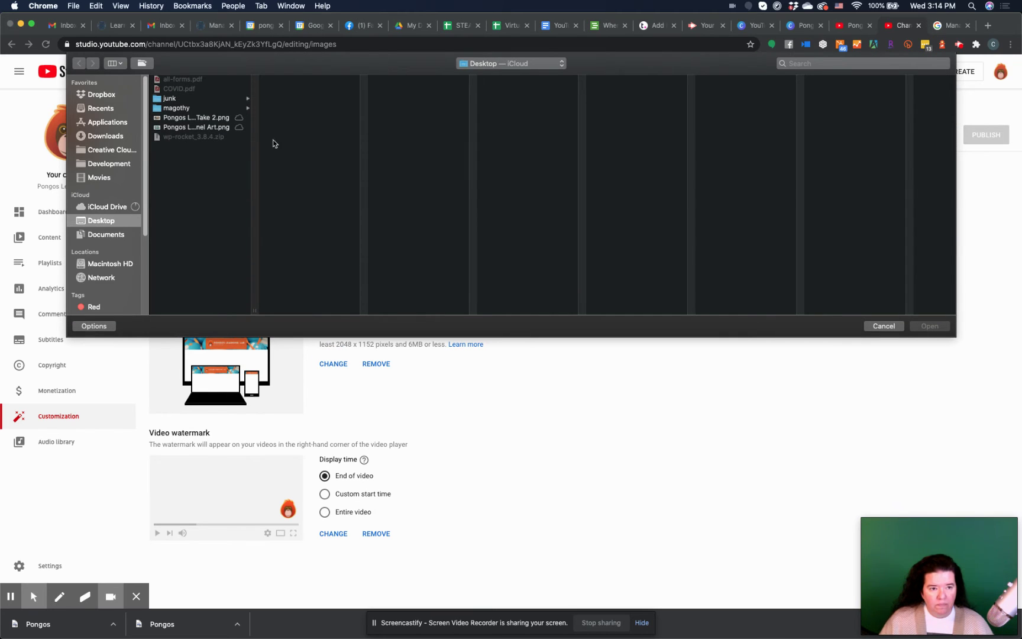
pyautogui.click(211, 118)
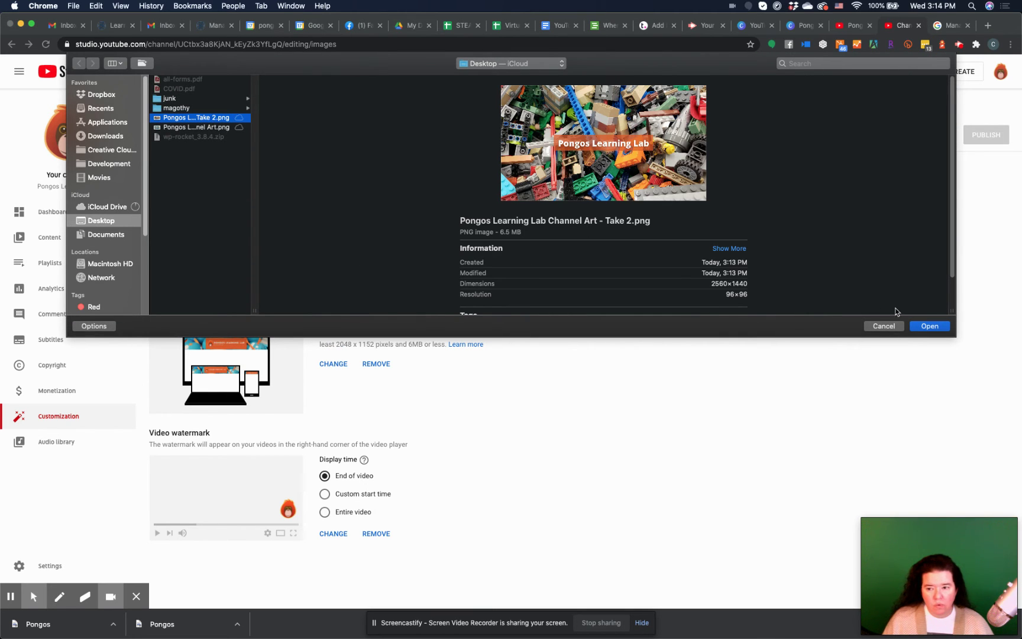
pyautogui.click(914, 326)
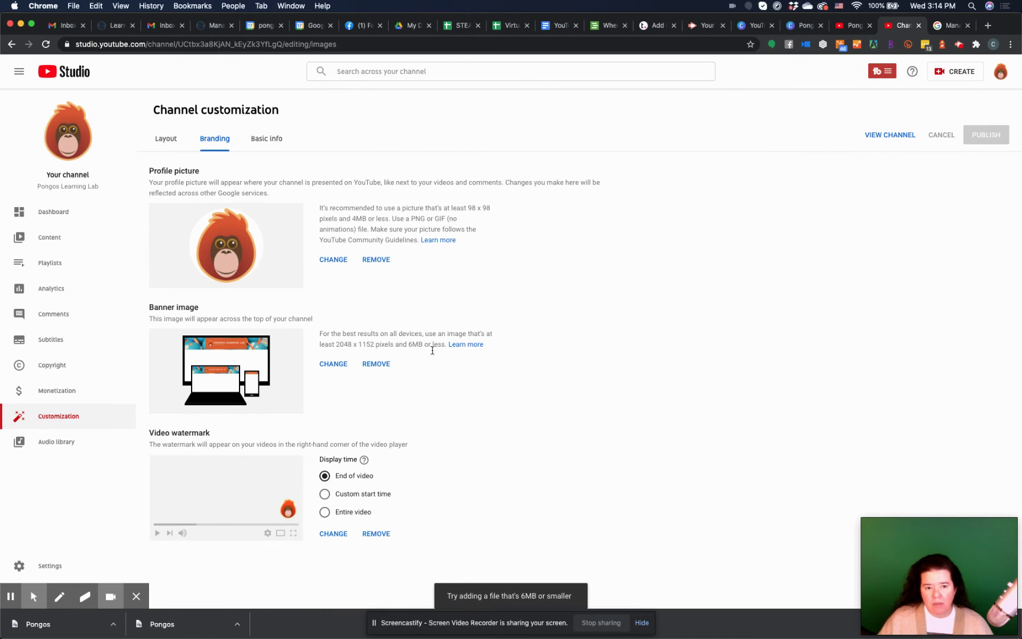
# Step: Check the file details of the saved channel art PNGs in the banner image chooser without uploading one
pyautogui.click(335, 364)
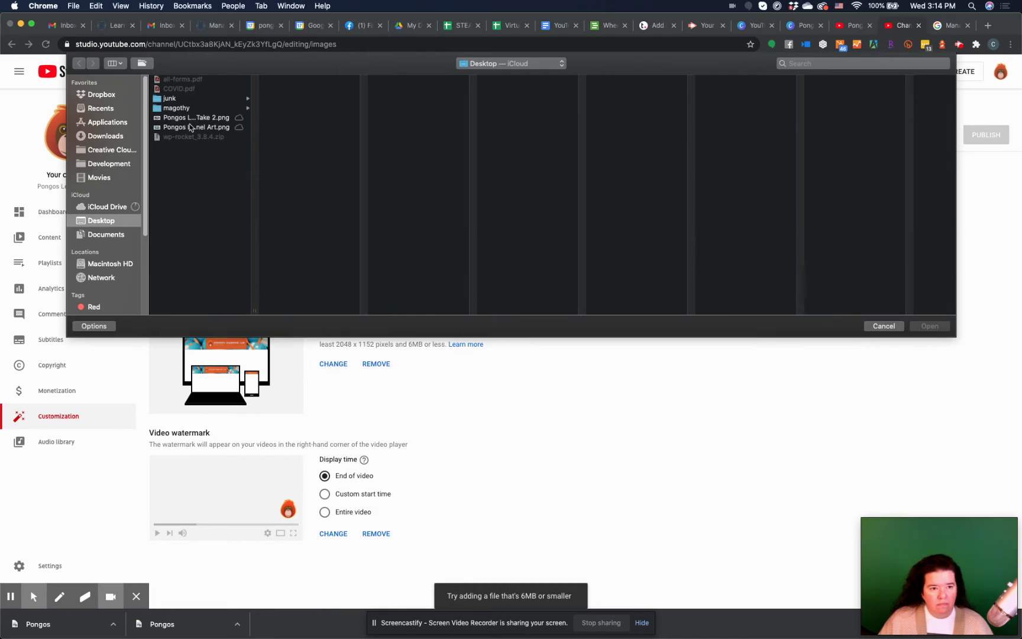
pyautogui.click(192, 118)
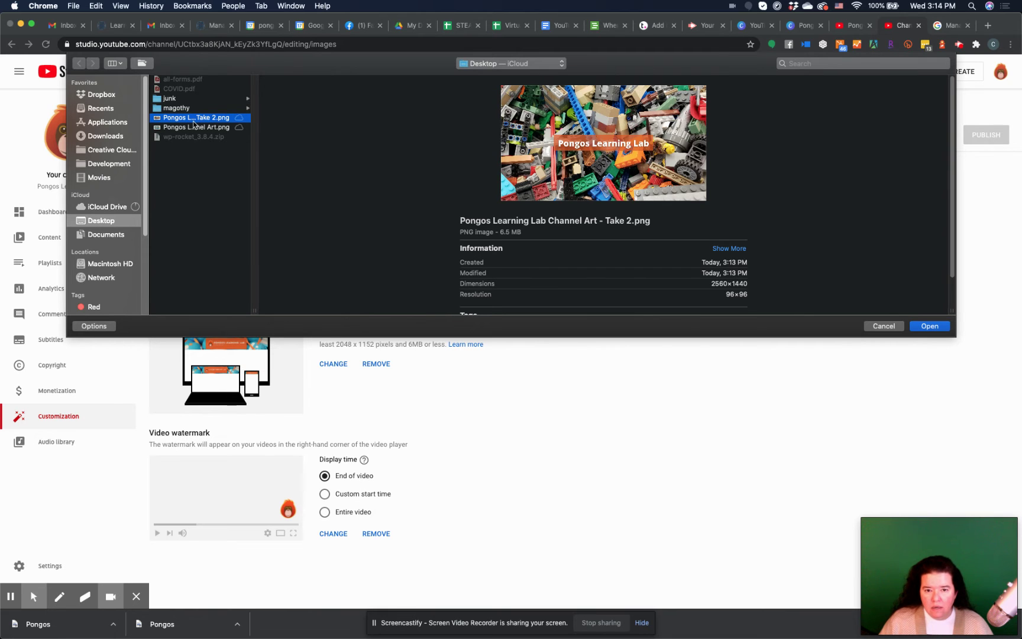
pyautogui.click(198, 127)
pyautogui.click(197, 117)
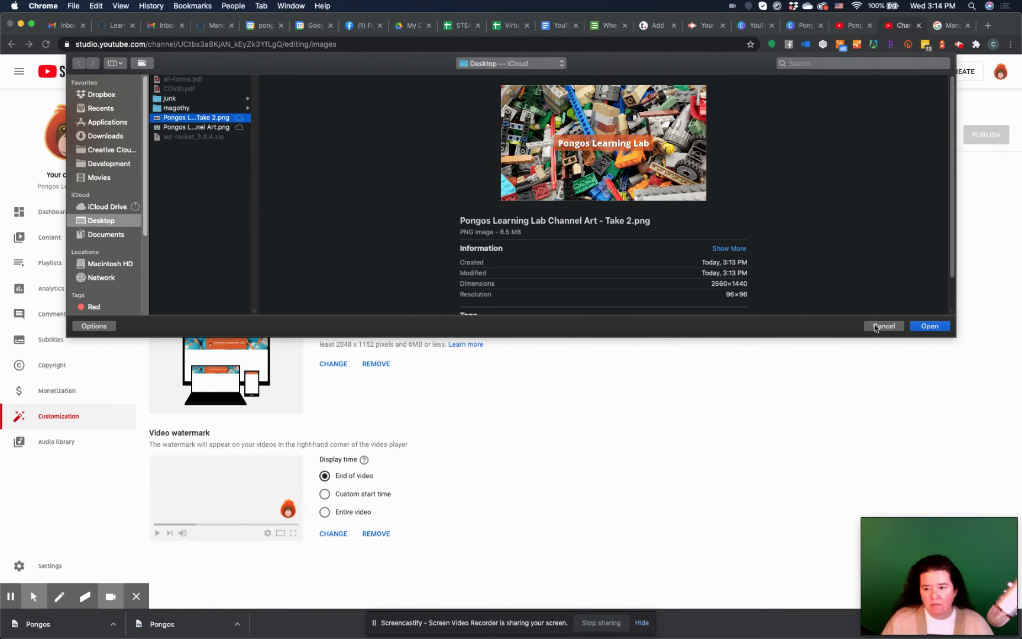
pyautogui.click(870, 326)
# Step: Switch back to the Canva design and set its download file type to JPG
pyautogui.click(805, 25)
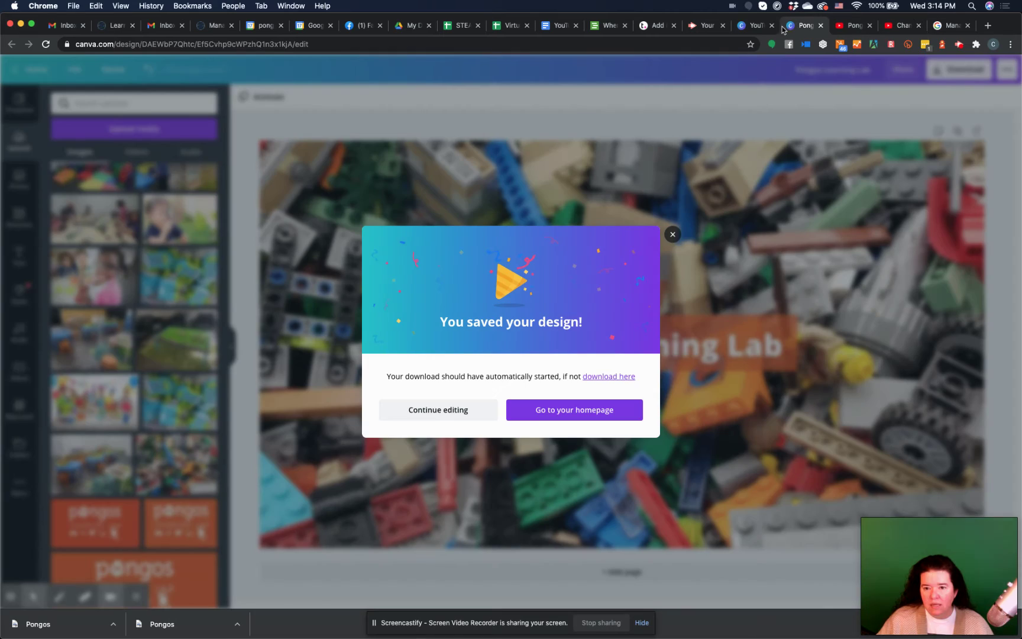
pyautogui.click(672, 234)
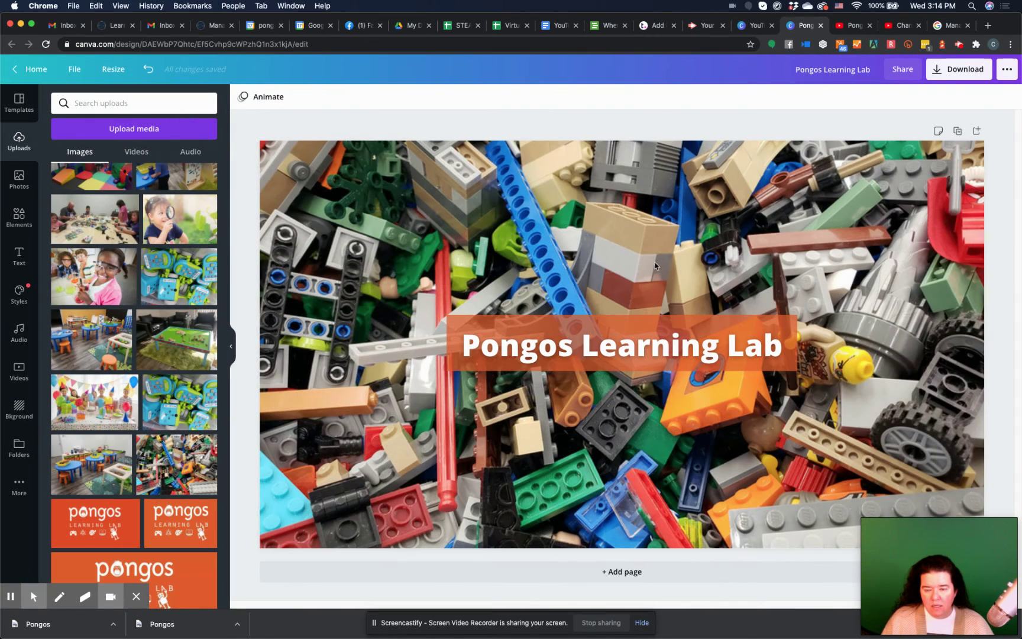
pyautogui.click(962, 69)
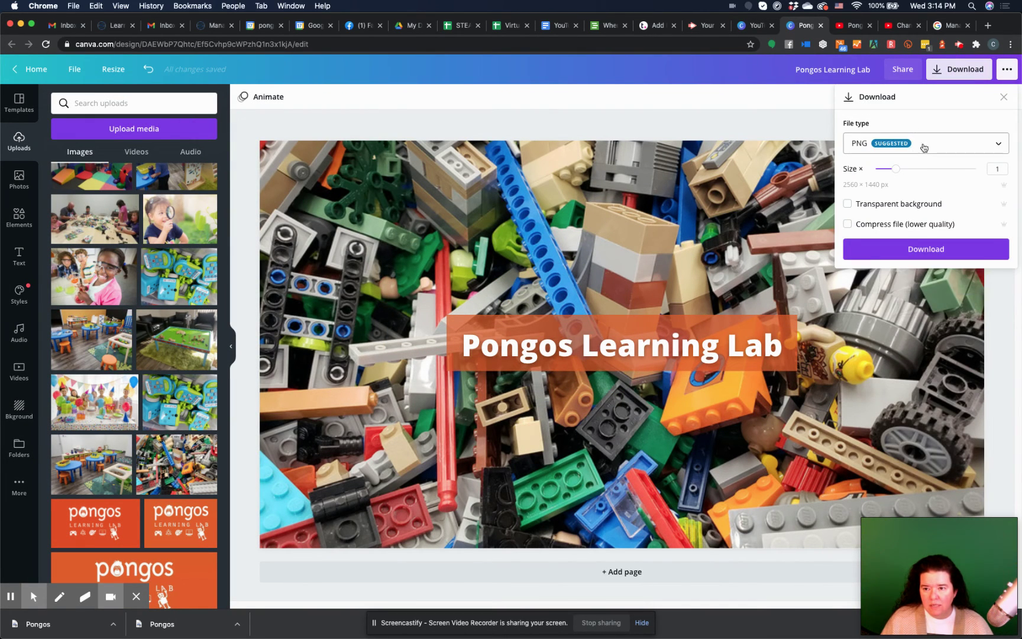
pyautogui.click(923, 145)
pyautogui.click(918, 178)
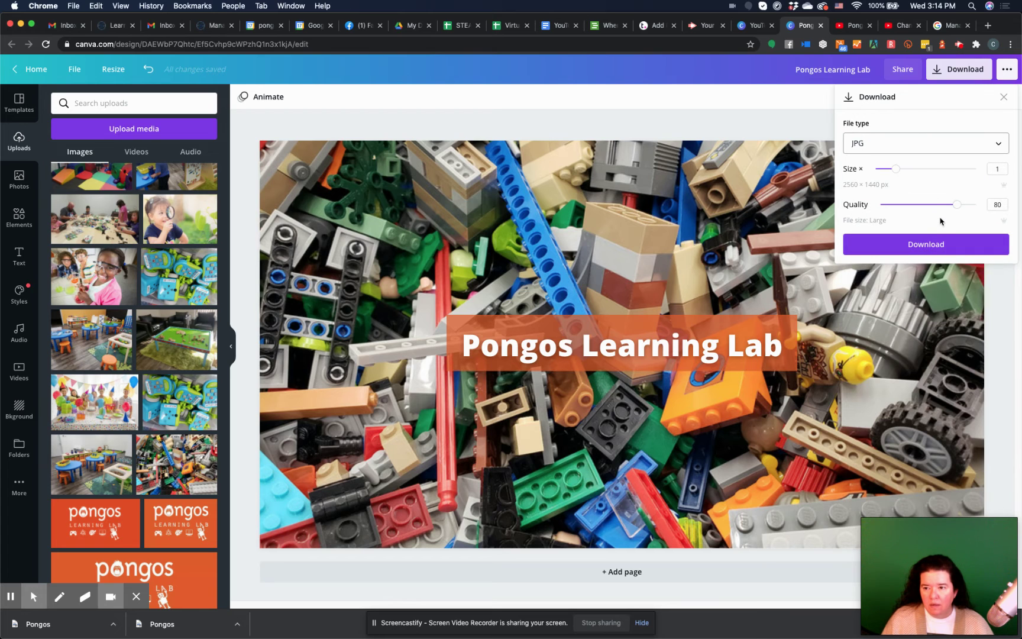